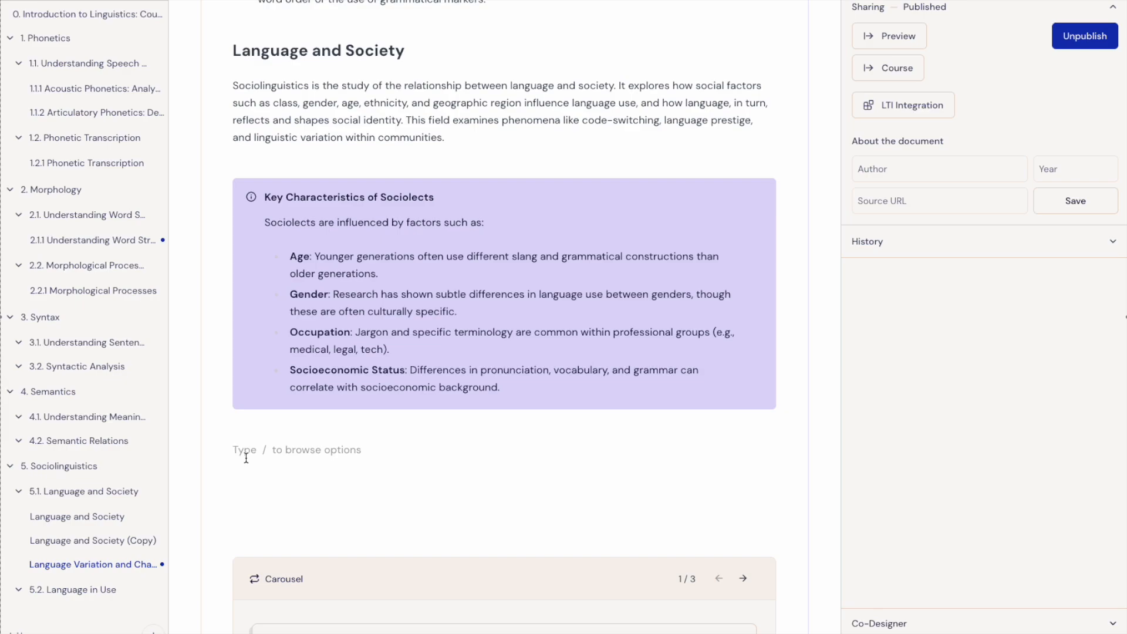
# Insert a Free Response activity on the empty line below the "Key Characteristics of Sociolects" callout.
pyautogui.scroll(9, 246, 458)
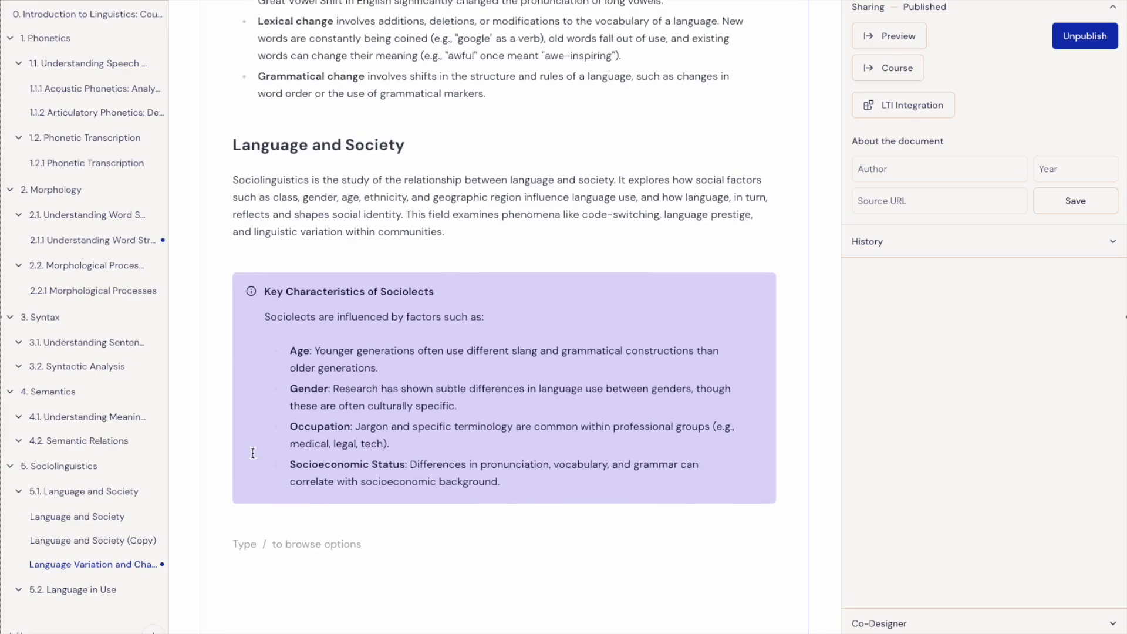
pyautogui.scroll(-12, 253, 453)
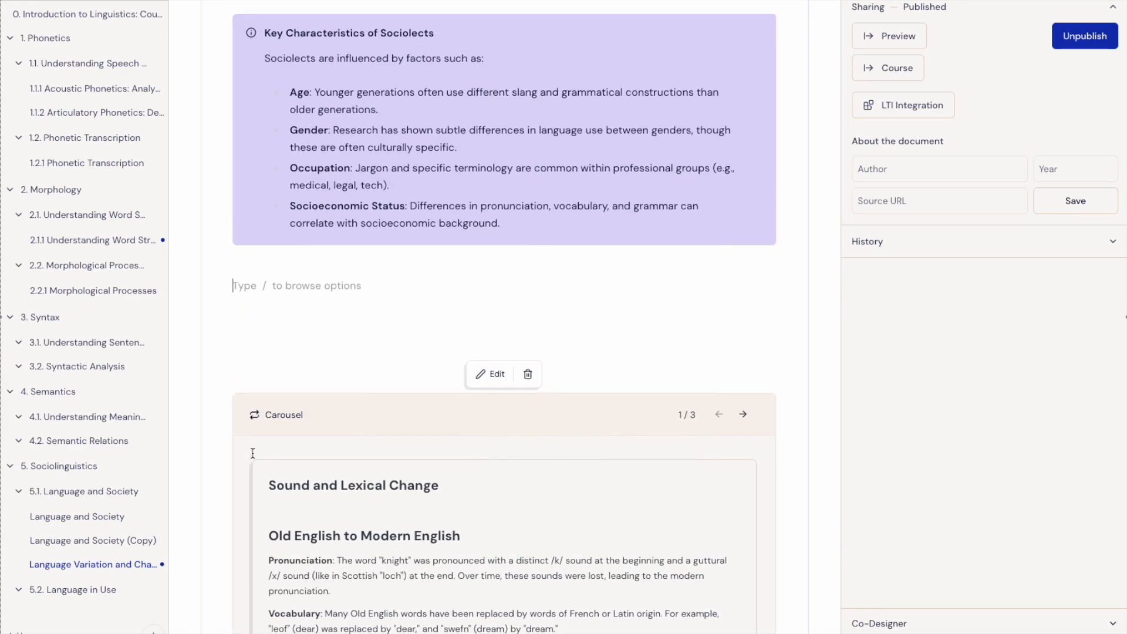
pyautogui.write('/')
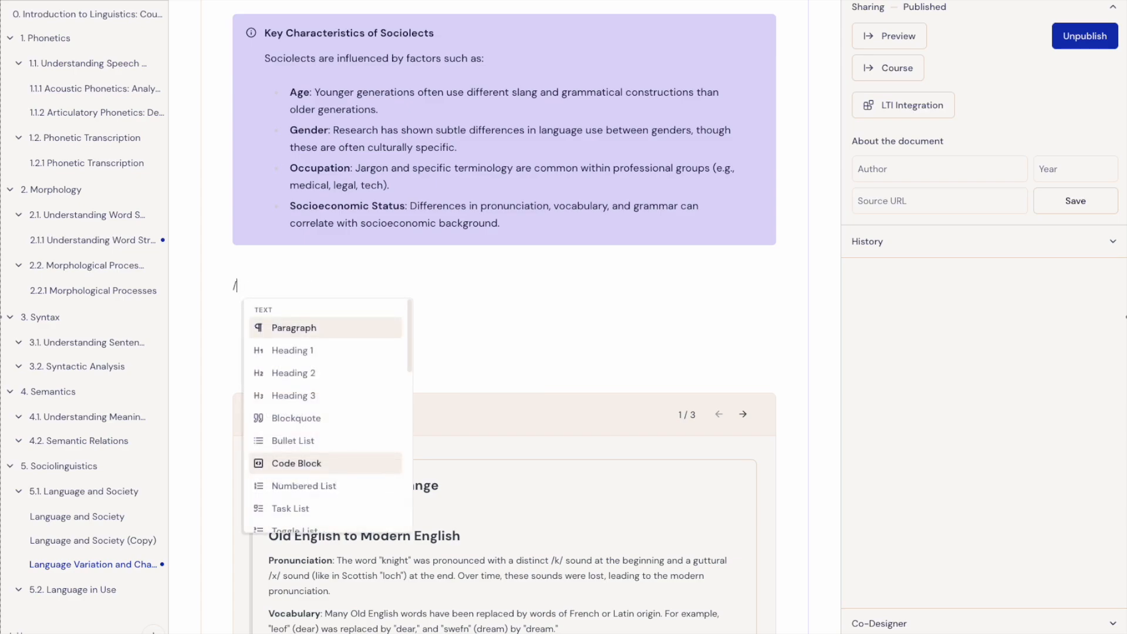
pyautogui.write('fr')
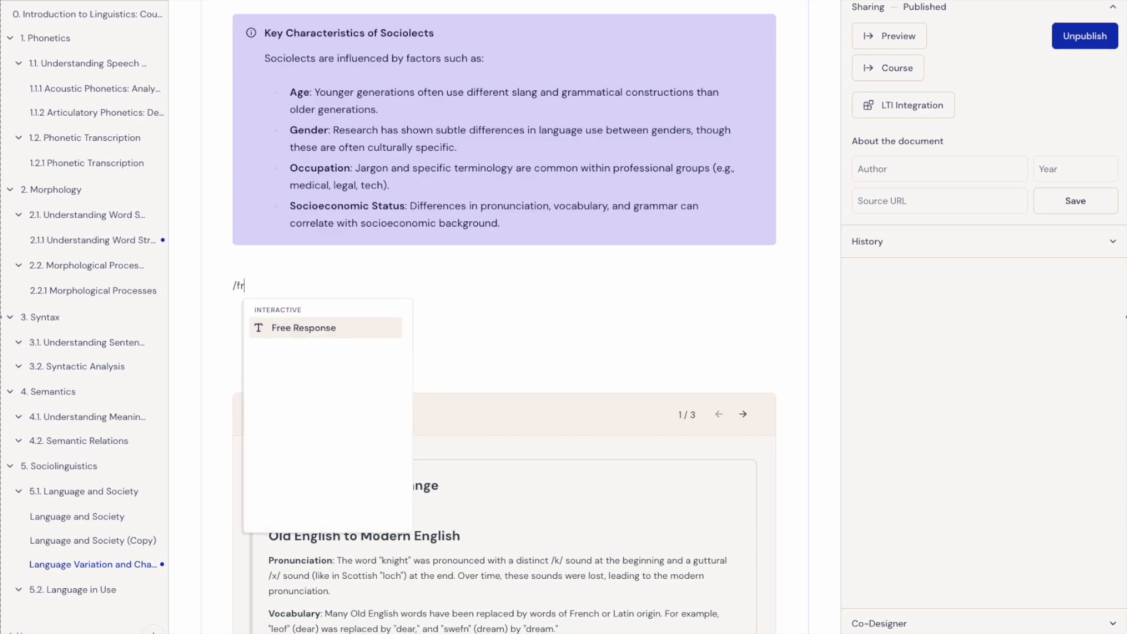
pyautogui.click(319, 334)
pyautogui.scroll(-2, 390, 382)
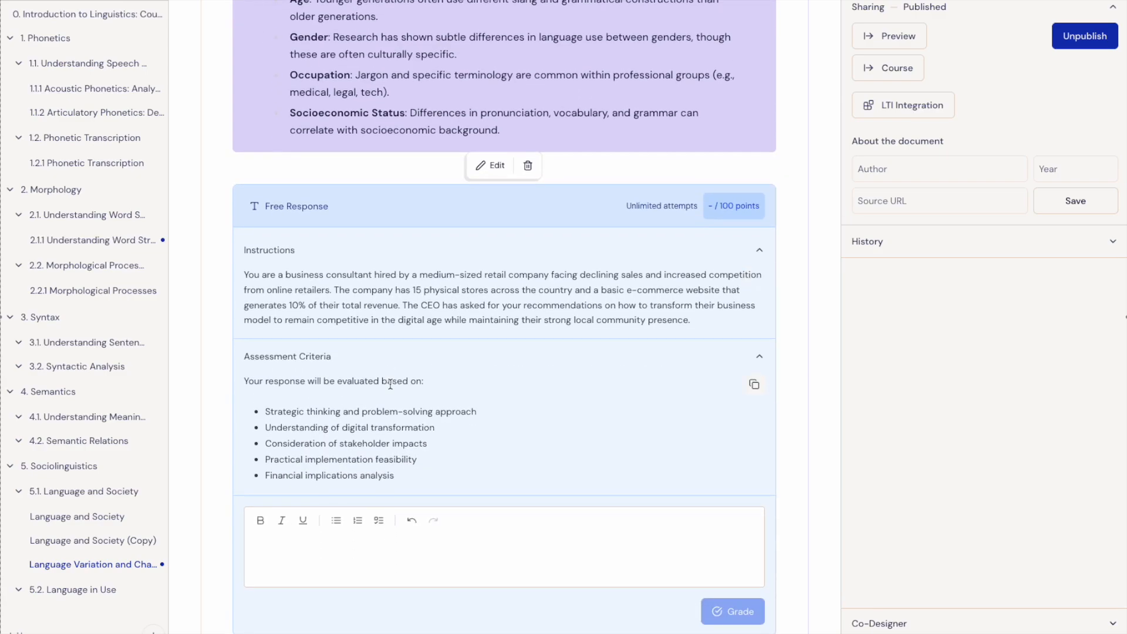
pyautogui.scroll(-1, 390, 385)
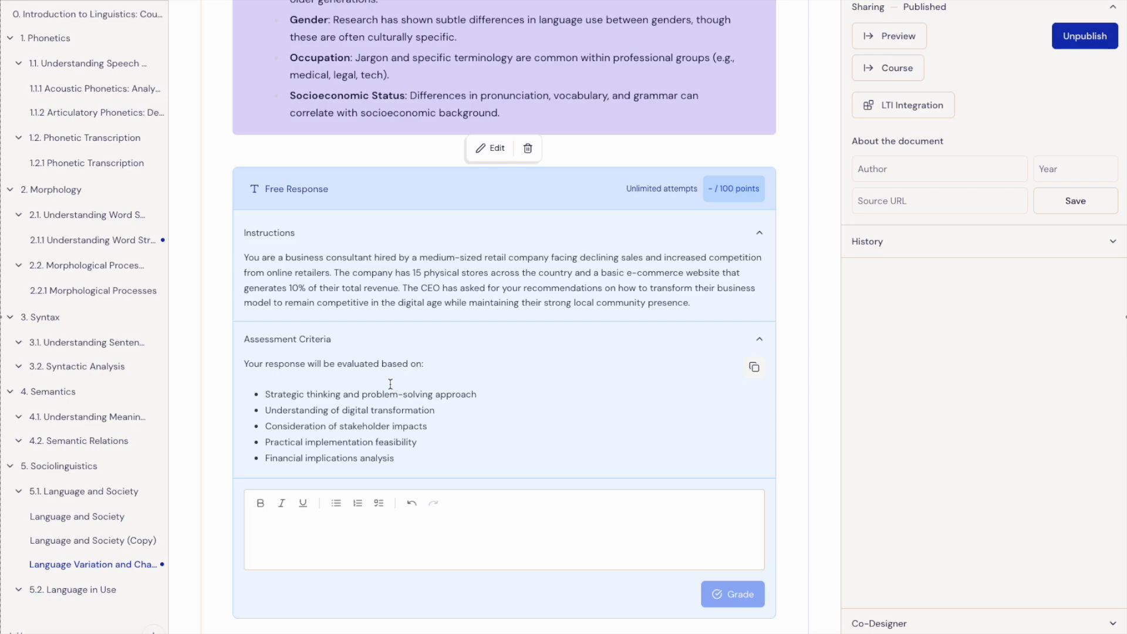
# Open the Free Response activity for editing and retitle it "Describing Language Variation in Your Own Experience".
pyautogui.click(490, 151)
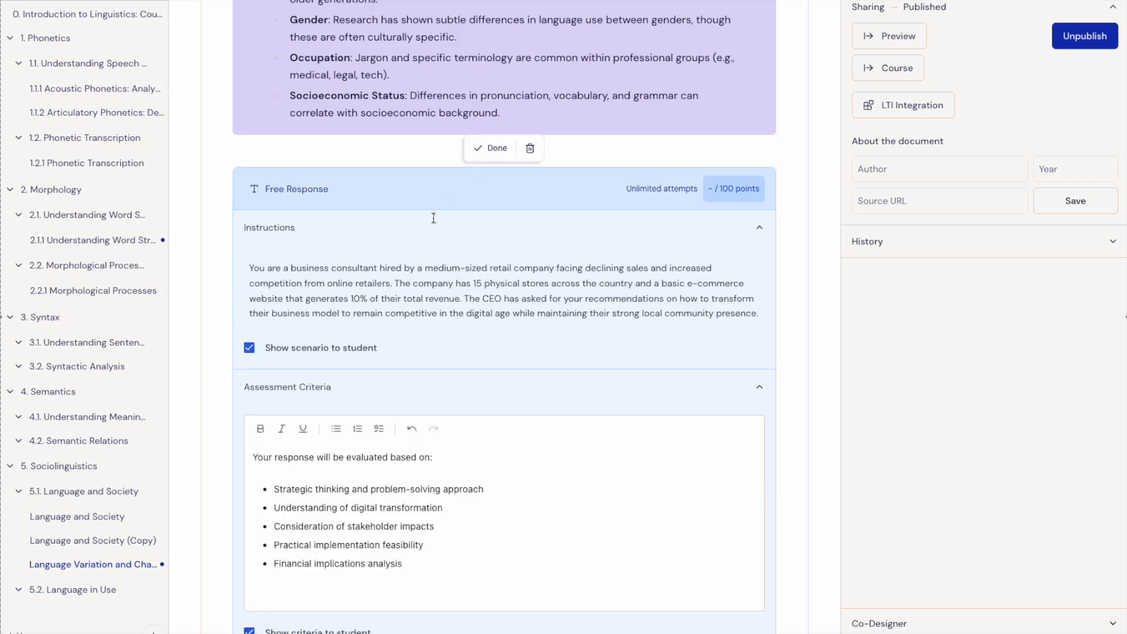
pyautogui.scroll(-2, 405, 340)
pyautogui.scroll(1, 408, 341)
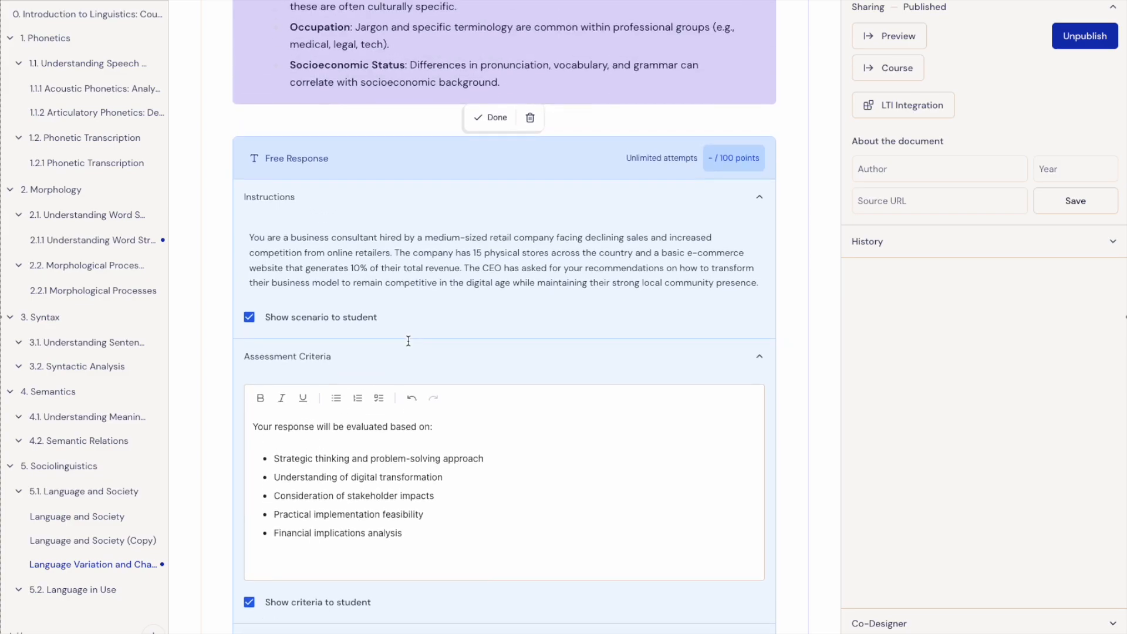
pyautogui.click(269, 157)
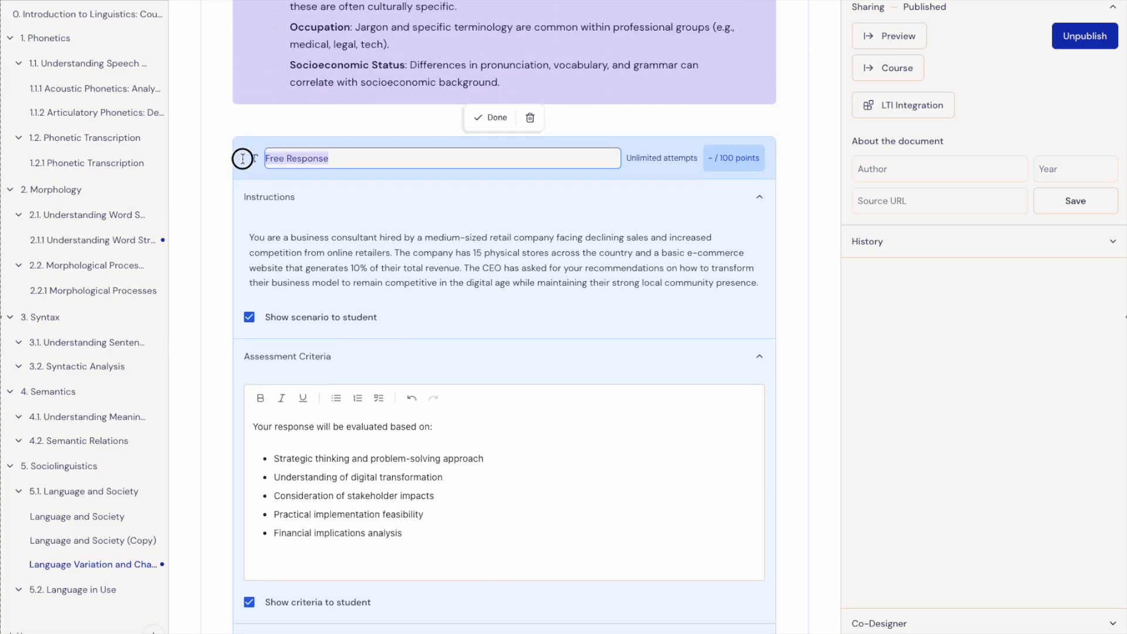
pyautogui.write('Describing Language Variation in Your Own Experience')
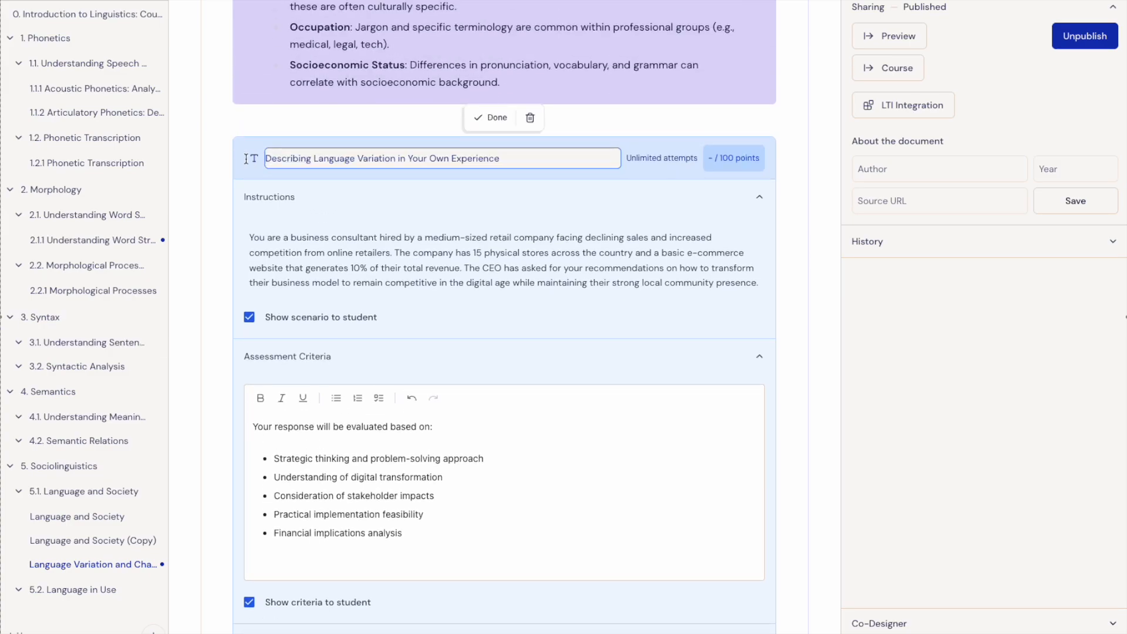
# Replace the instructions with a prompt on observed language variation across age groups, professional versus casual settings and regions, and remove the extra blank lines between bullets.
pyautogui.click(297, 299)
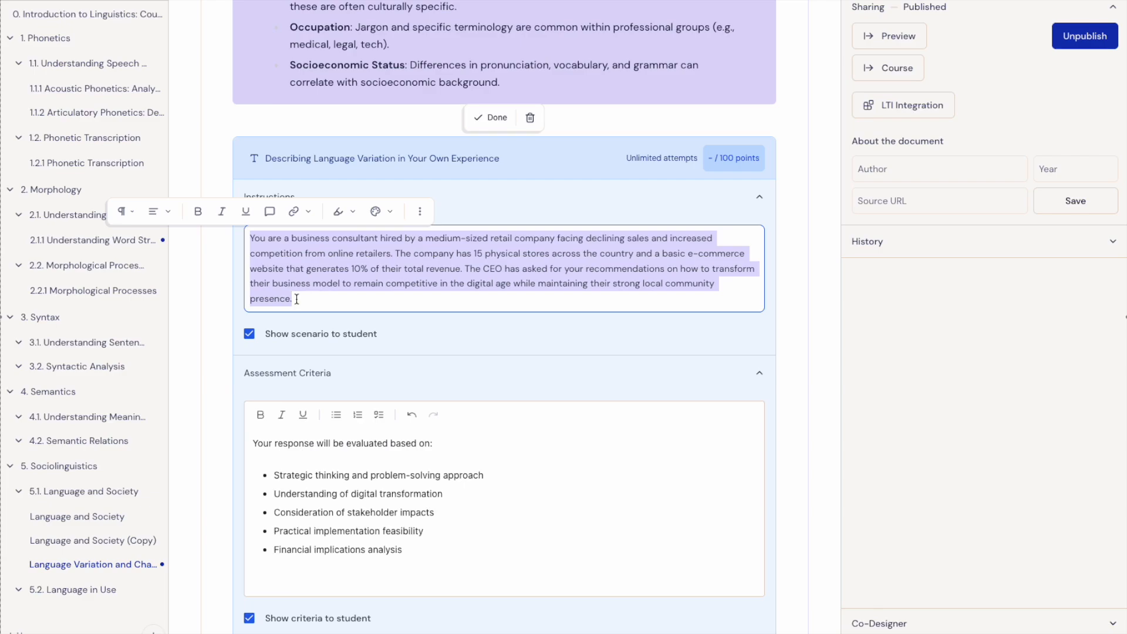
pyautogui.press('BackSpace')
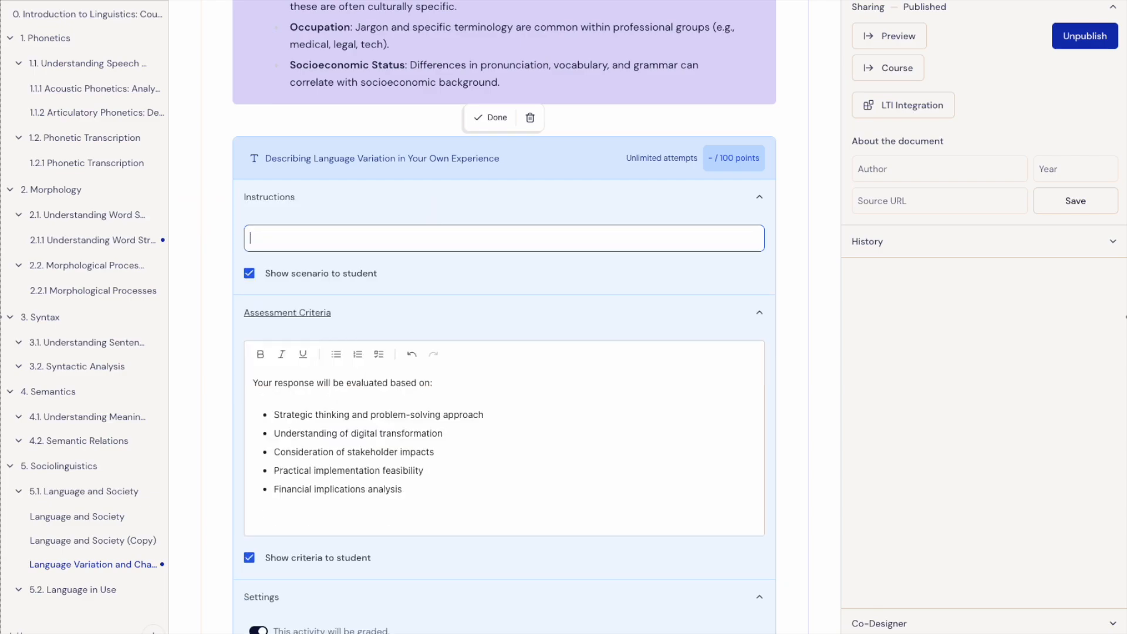
pyautogui.write('Think of a situation where you noticed people using language differently based on social or regional factors. This could be differences in vocabulary, pronunciation, or grammar between: People of different age groups A professional setting versus casual conversation Speakers from different regions Describe the variation you observed. Then, explain what social or contextual factors might account for the difference.')
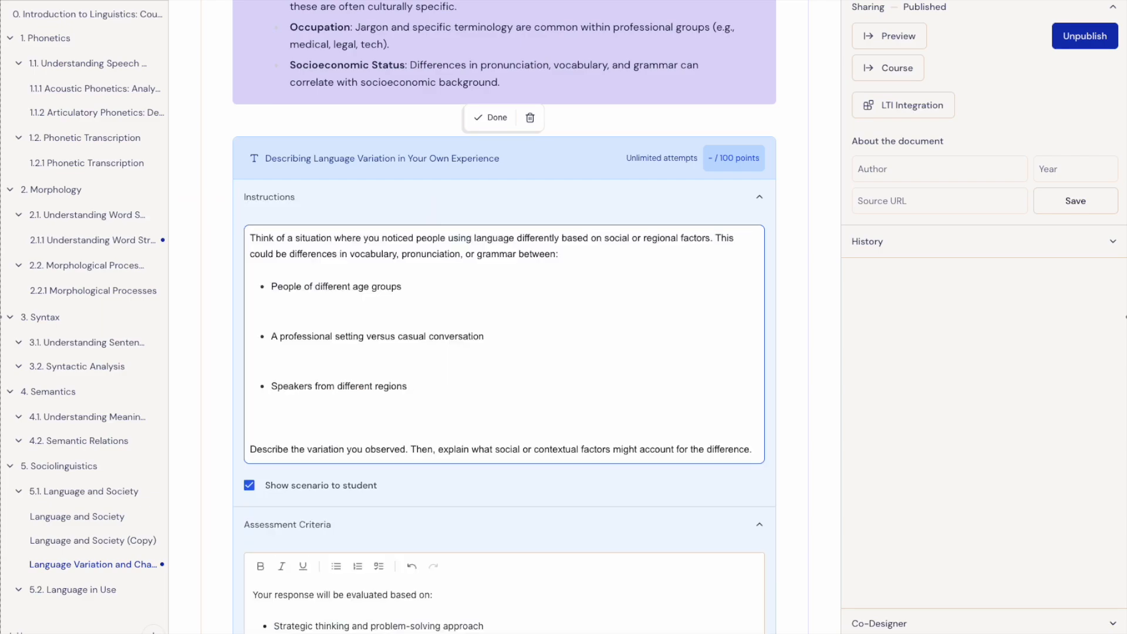
pyautogui.click(277, 307)
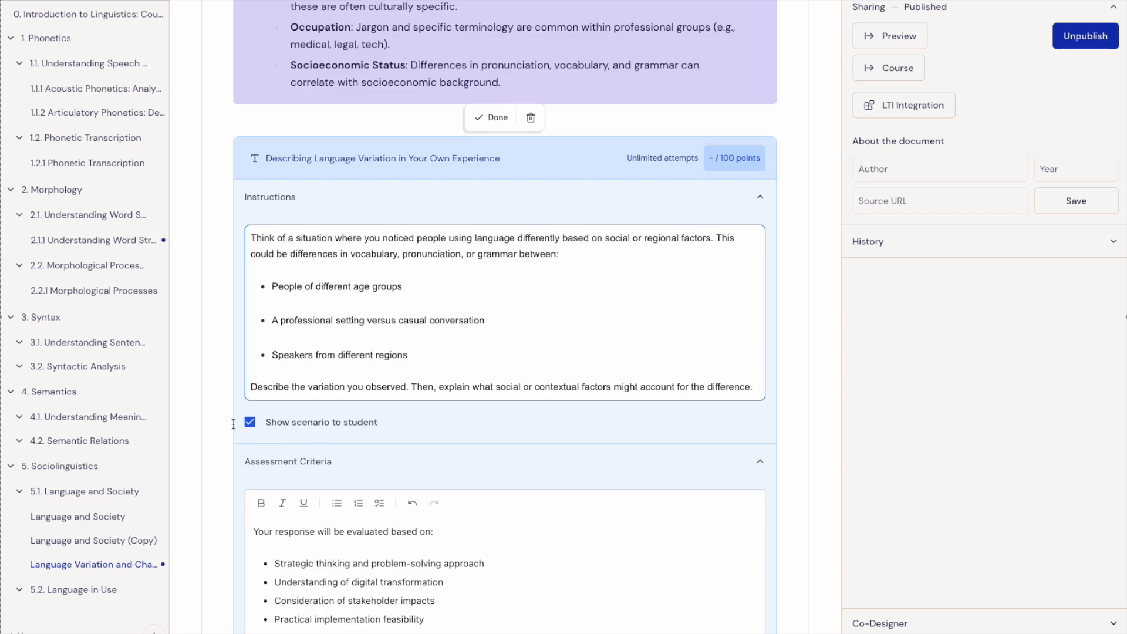
# Replace the assessment criteria bullets with "Example of language variation", "Explanation of social/contextual factor" and "Use of lesson terminology", each marked "(4 points)".
pyautogui.scroll(-5, 315, 455)
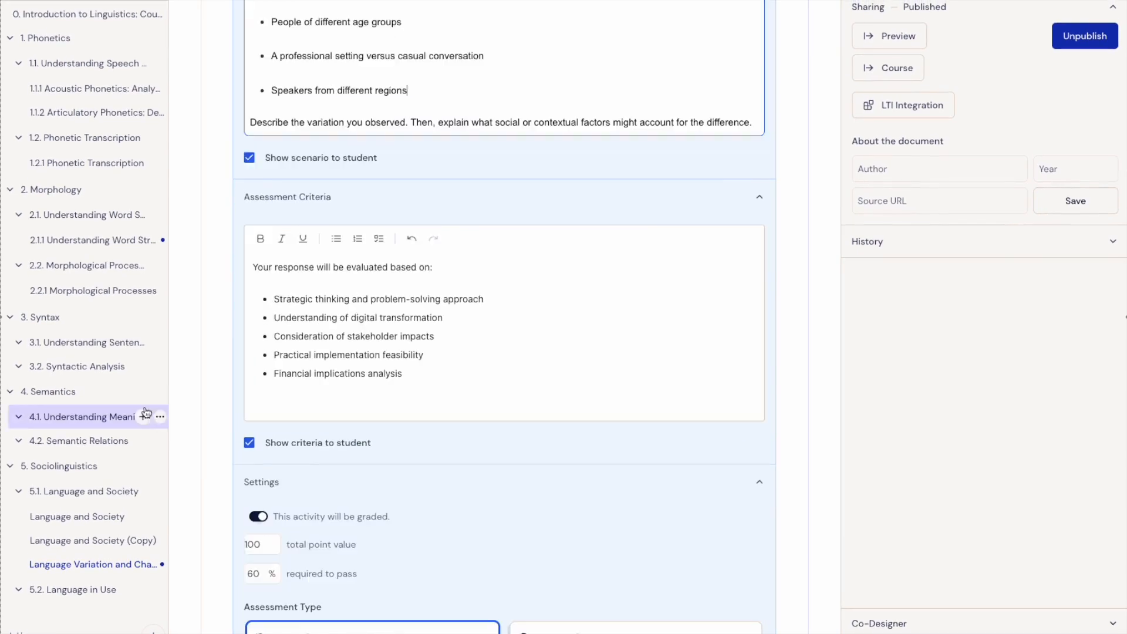
pyautogui.press('super+Tab')
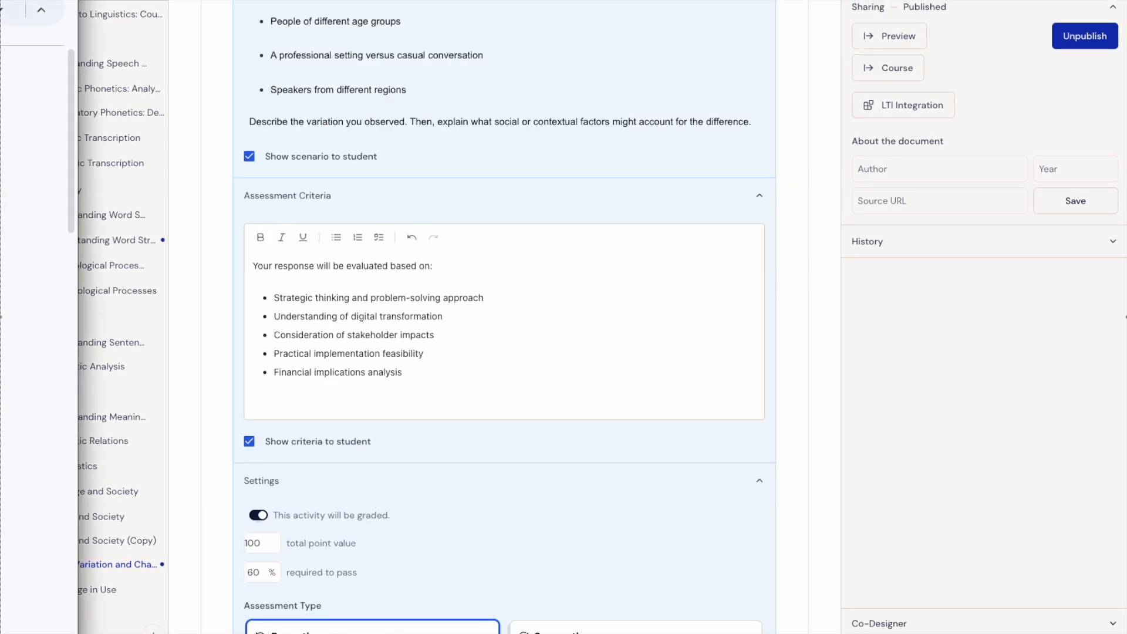
pyautogui.click(262, 298)
pyautogui.moveTo(272, 297); pyautogui.dragTo(423, 372)
pyautogui.press('BackSpace')
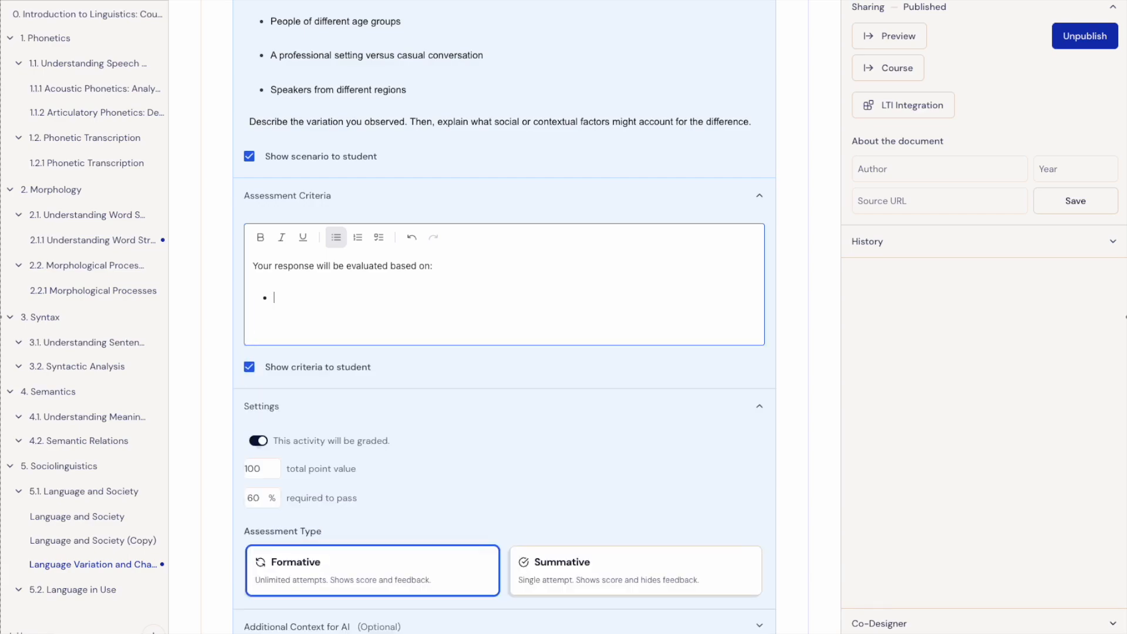
pyautogui.write('Example of language variation (4 points)  Explanation of social/contextual factor (4 points)  Use of lesson terminology (4 points)')
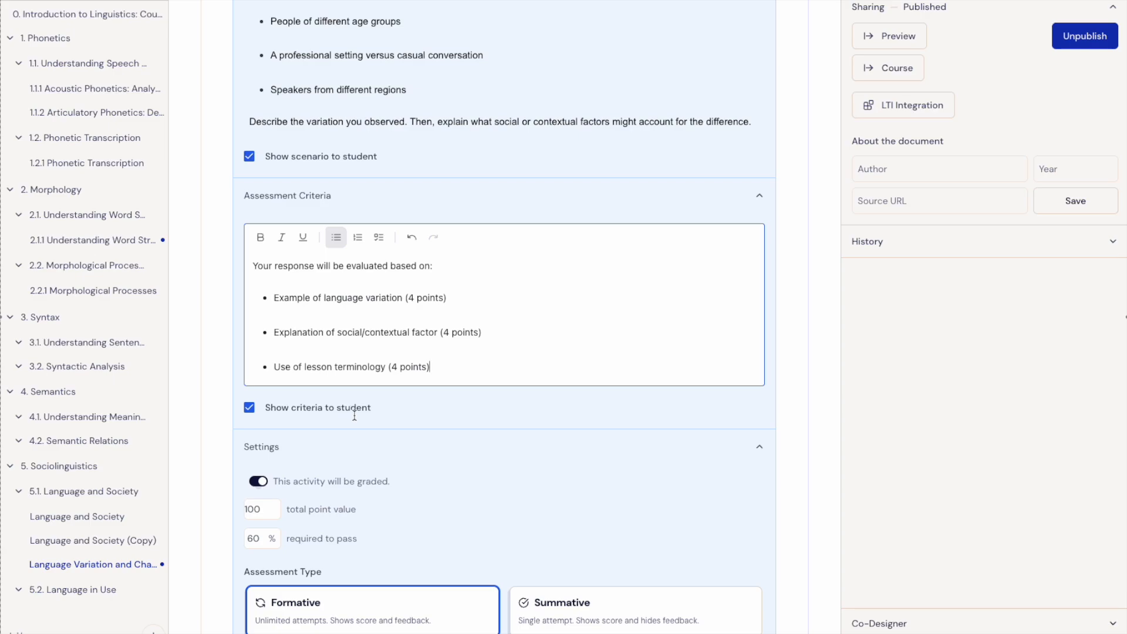
# Set the activity's total point value to 12.
pyautogui.scroll(-3, 355, 415)
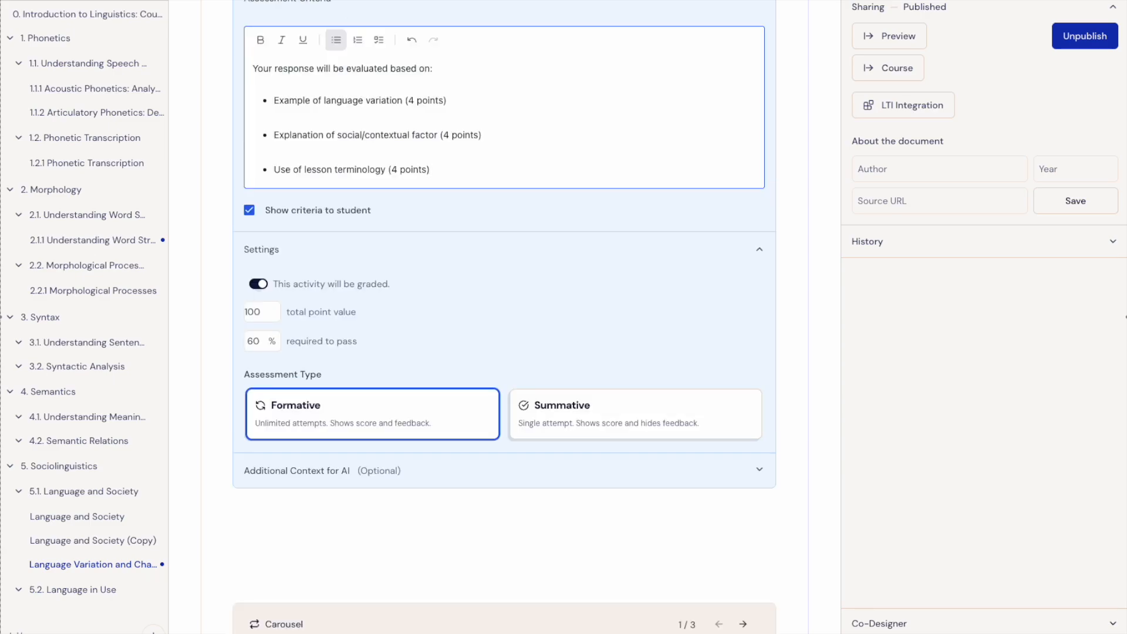
pyautogui.click(261, 311)
pyautogui.press('BackSpace')
pyautogui.press('BackSpace')
pyautogui.press('BackSpace')
pyautogui.write('12')
pyautogui.press('Return')
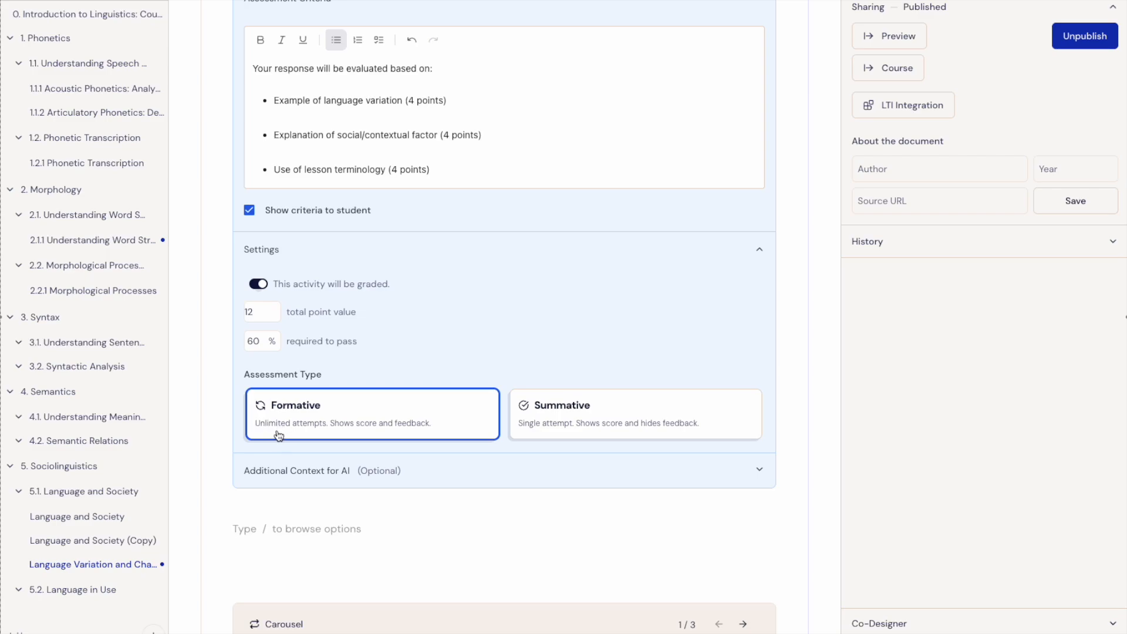
# Paste the prepared grading guidance with the 0–4 scoring scale, categories, feedback style and example output into the Additional Context for AI.
pyautogui.click(761, 474)
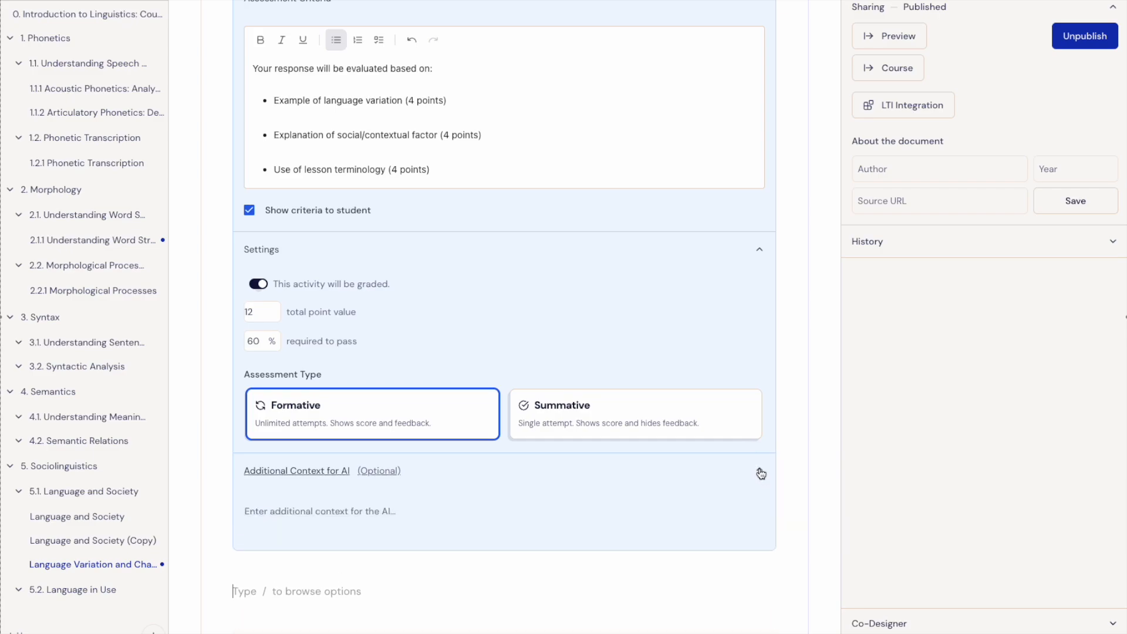
pyautogui.scroll(-3, 471, 488)
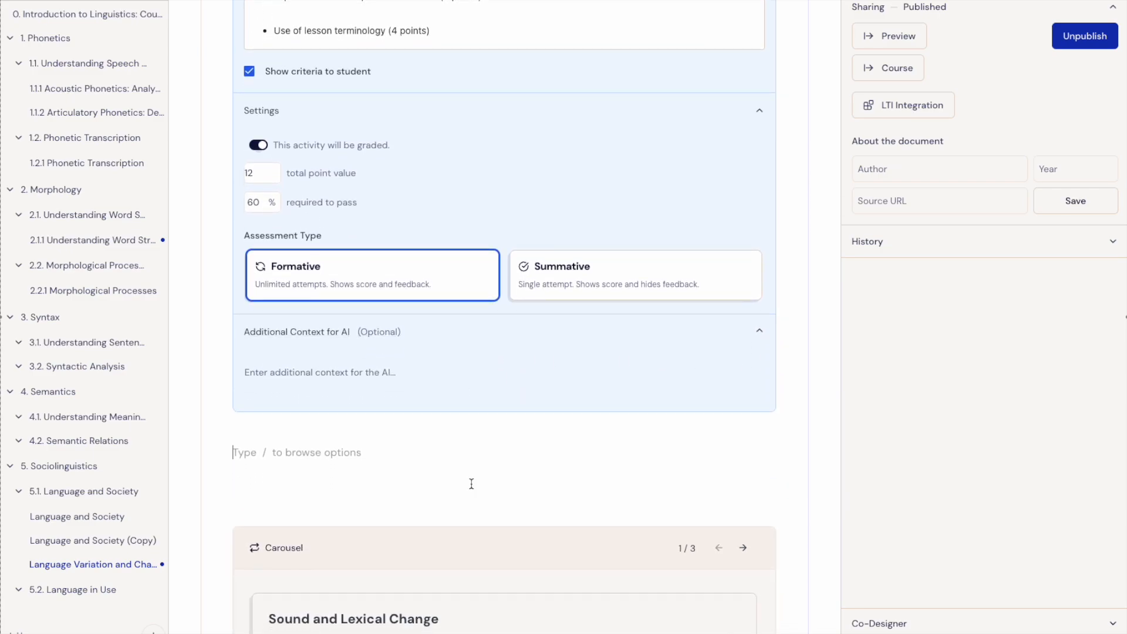
pyautogui.scroll(2, 472, 485)
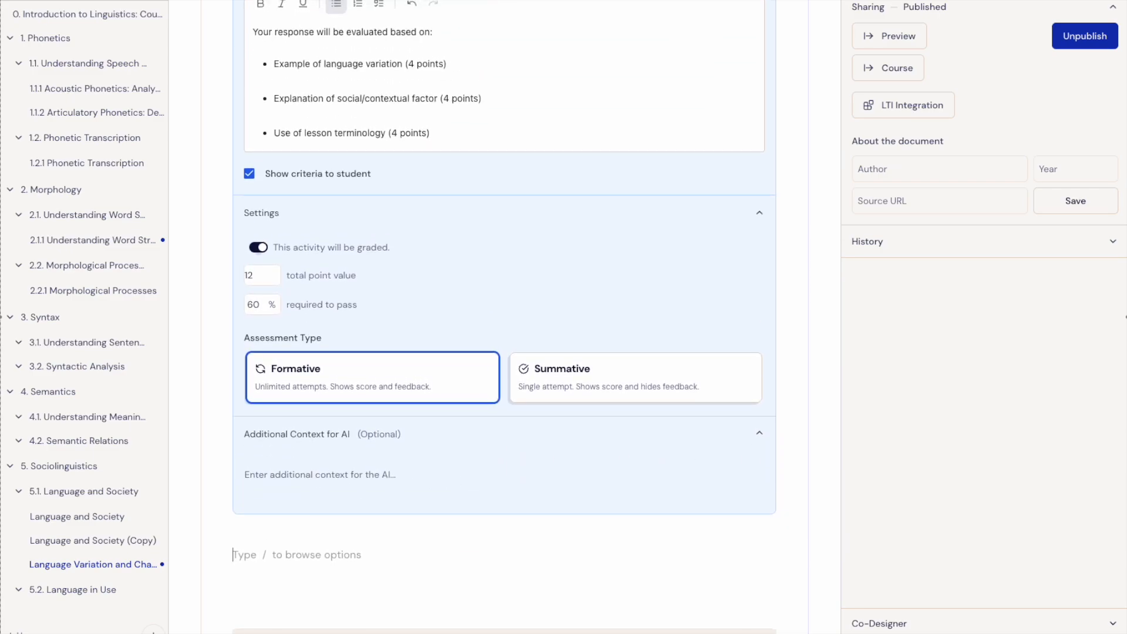
pyautogui.press('super+Tab')
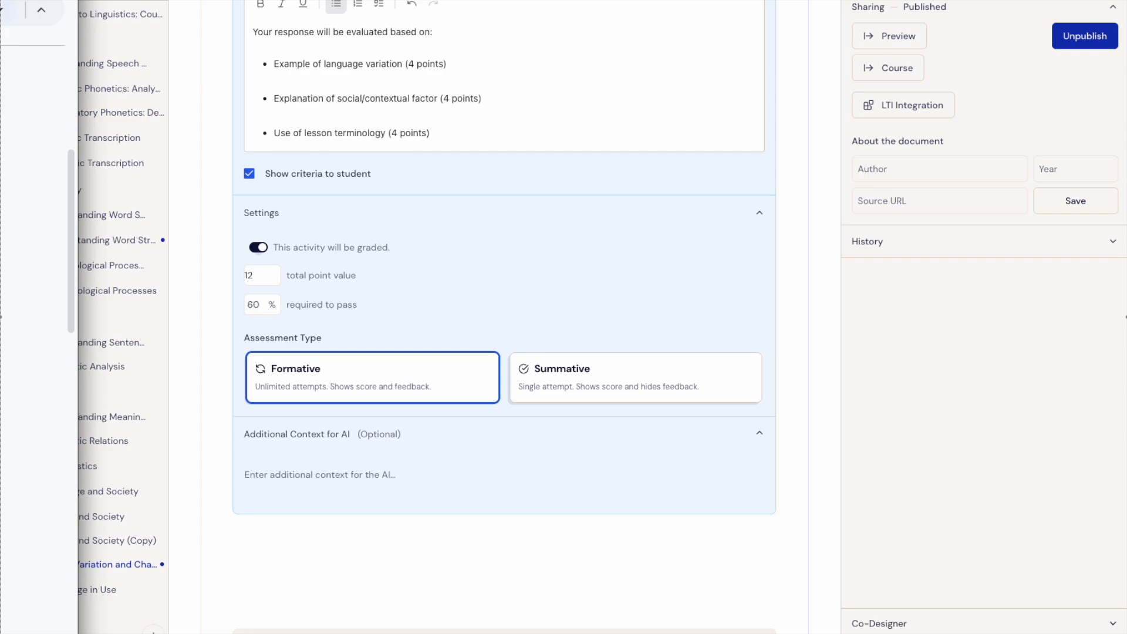
pyautogui.scroll(-10, 36, 317)
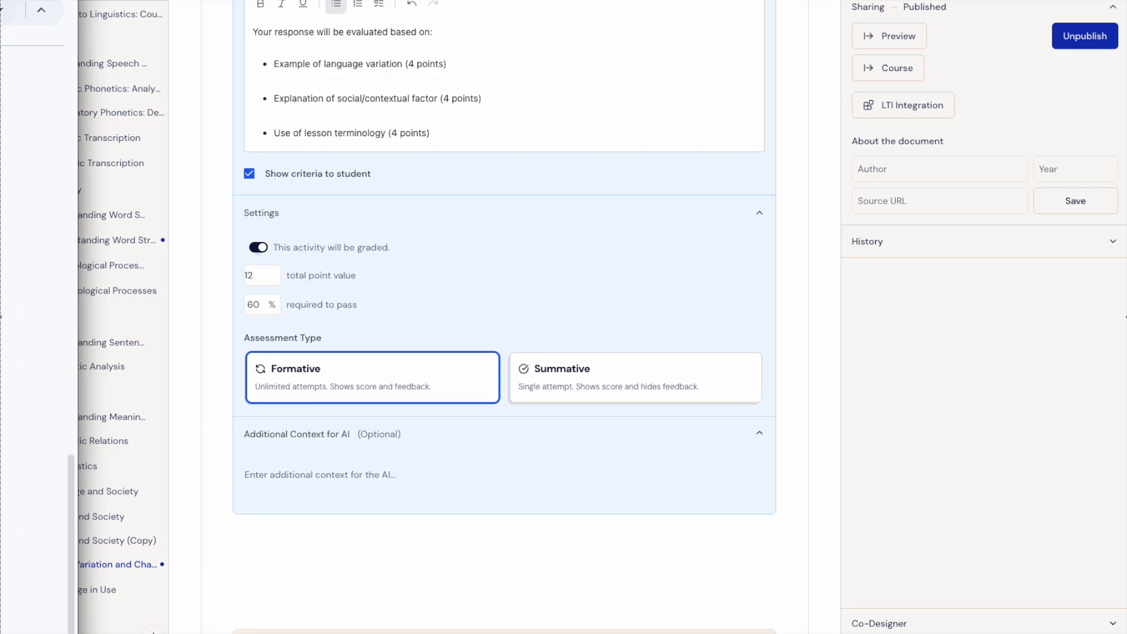
pyautogui.click(281, 489)
pyautogui.press('super+v')
# Review the AI context's scoring scale, categories, feedback style and example output, including the line break rule.
pyautogui.scroll(6, 281, 505)
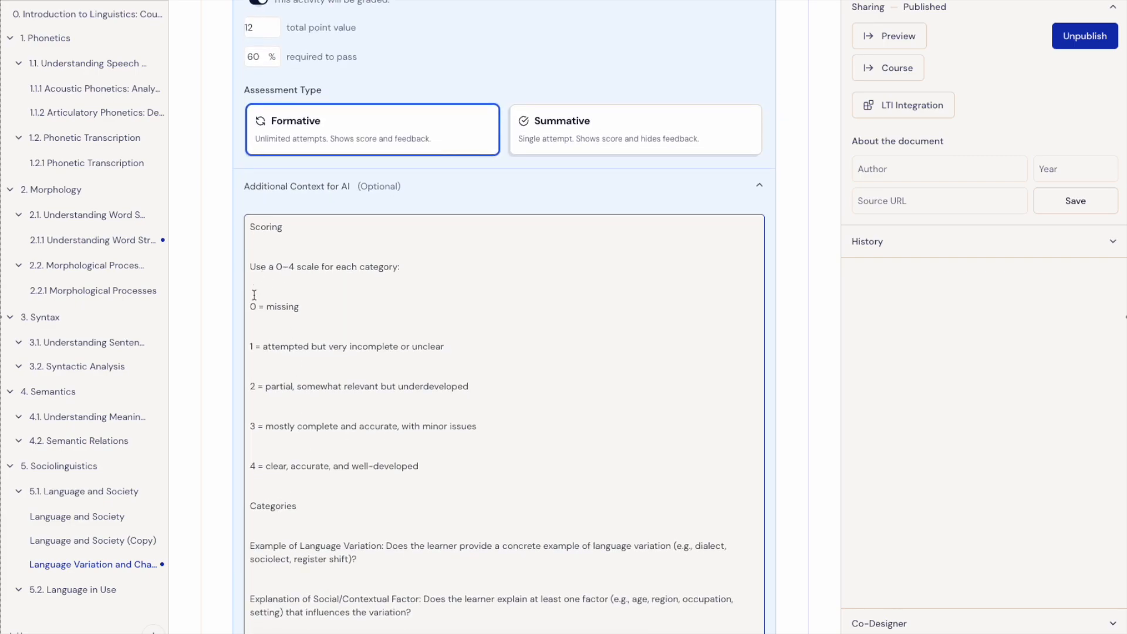
pyautogui.scroll(-2, 290, 487)
pyautogui.scroll(-4, 290, 487)
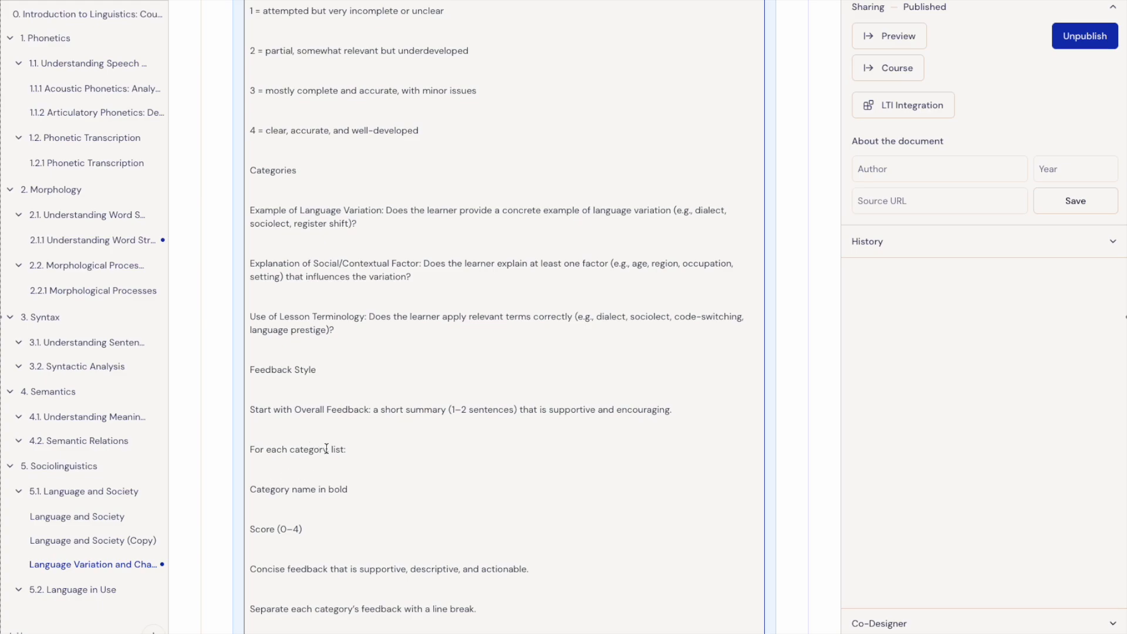
pyautogui.scroll(-4, 326, 446)
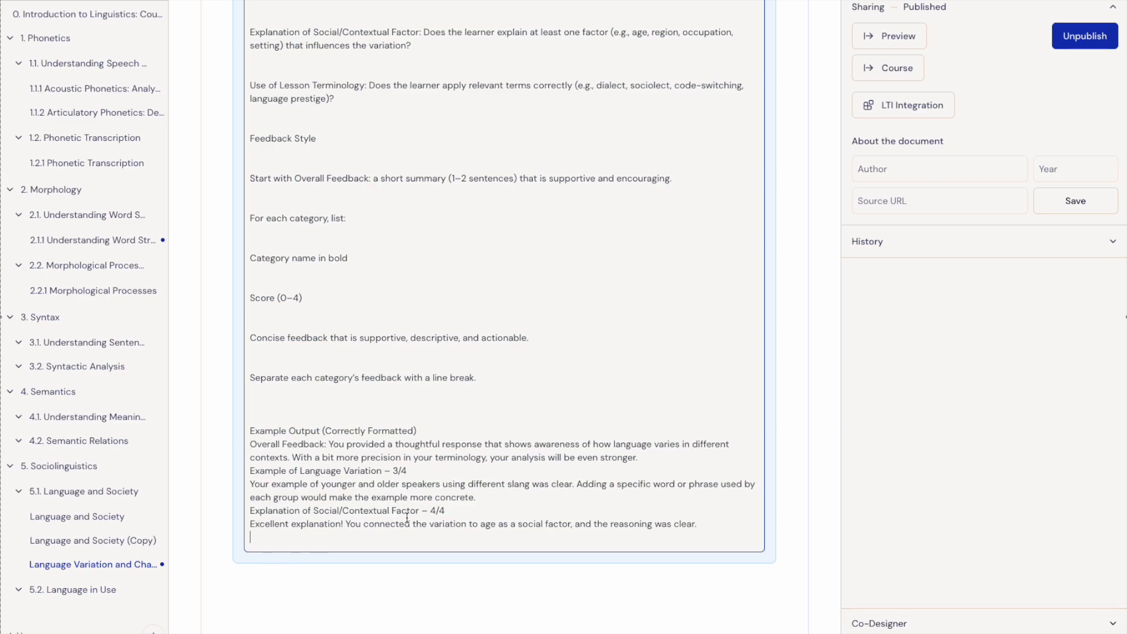
pyautogui.moveTo(432, 378); pyautogui.dragTo(478, 380)
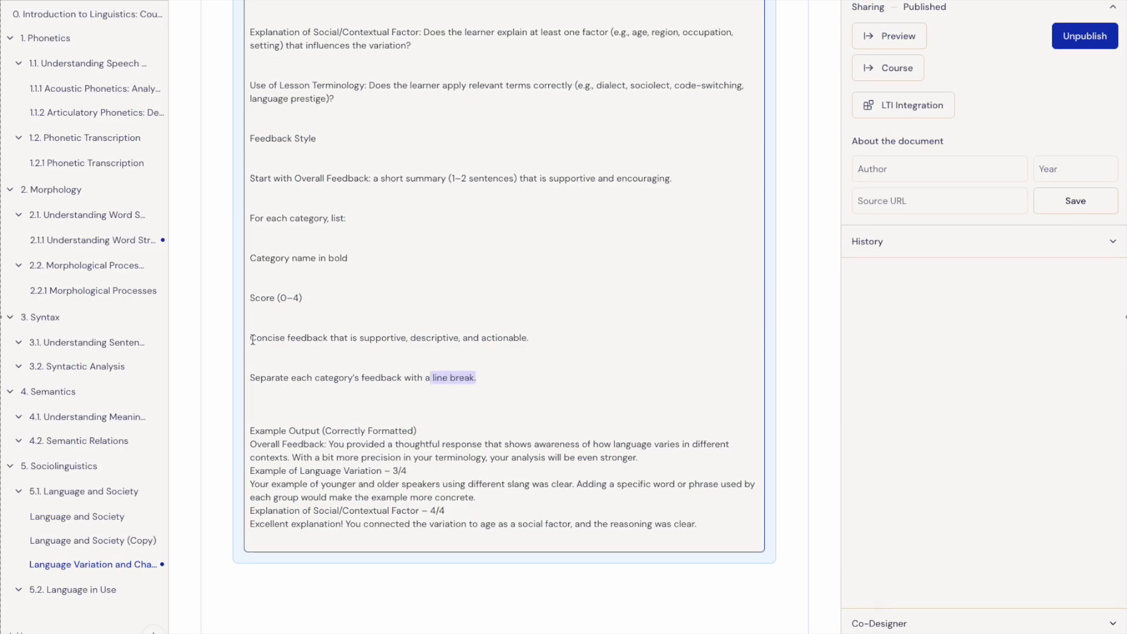
pyautogui.scroll(9, 299, 351)
pyautogui.scroll(4, 299, 351)
pyautogui.scroll(3, 354, 380)
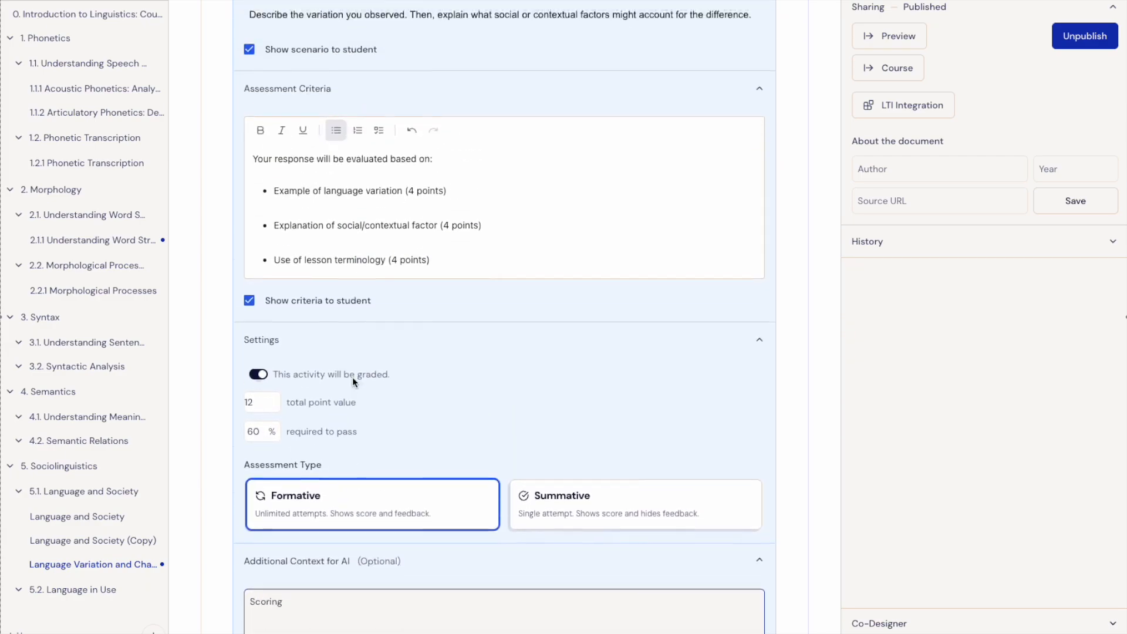
# Finish editing the free response activity and show its student view.
pyautogui.scroll(9, 354, 381)
pyautogui.click(487, 275)
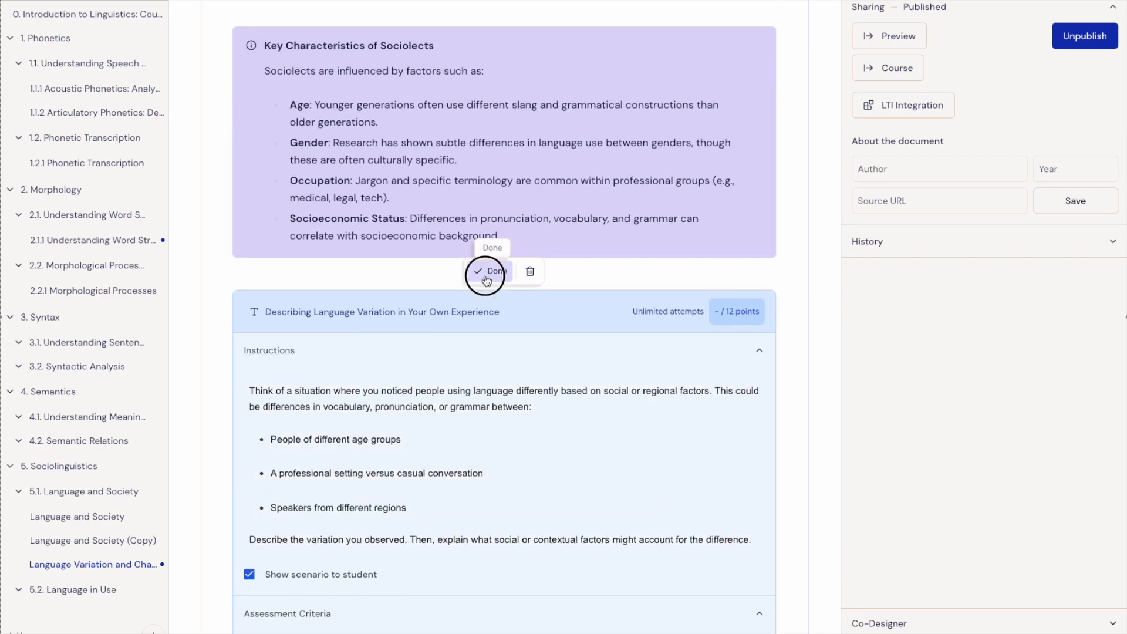
pyautogui.scroll(-4, 409, 448)
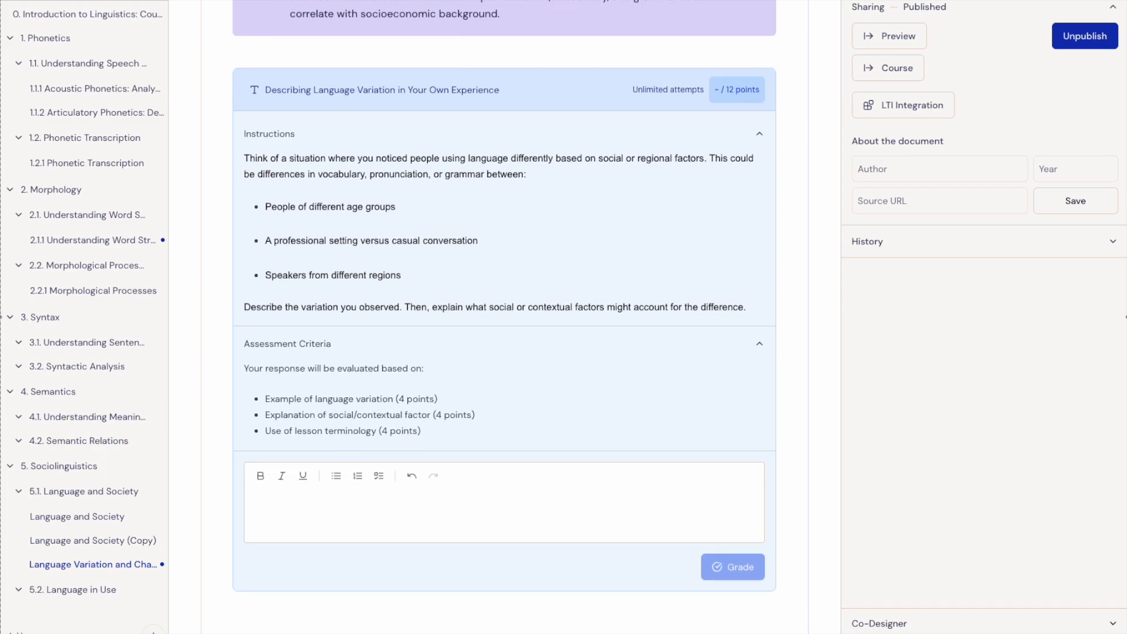
# Enter the sample student answer about grandparents saying 'icebox' instead of 'fridge' in the activity and submit it for grading.
pyautogui.scroll(-3, 39, 318)
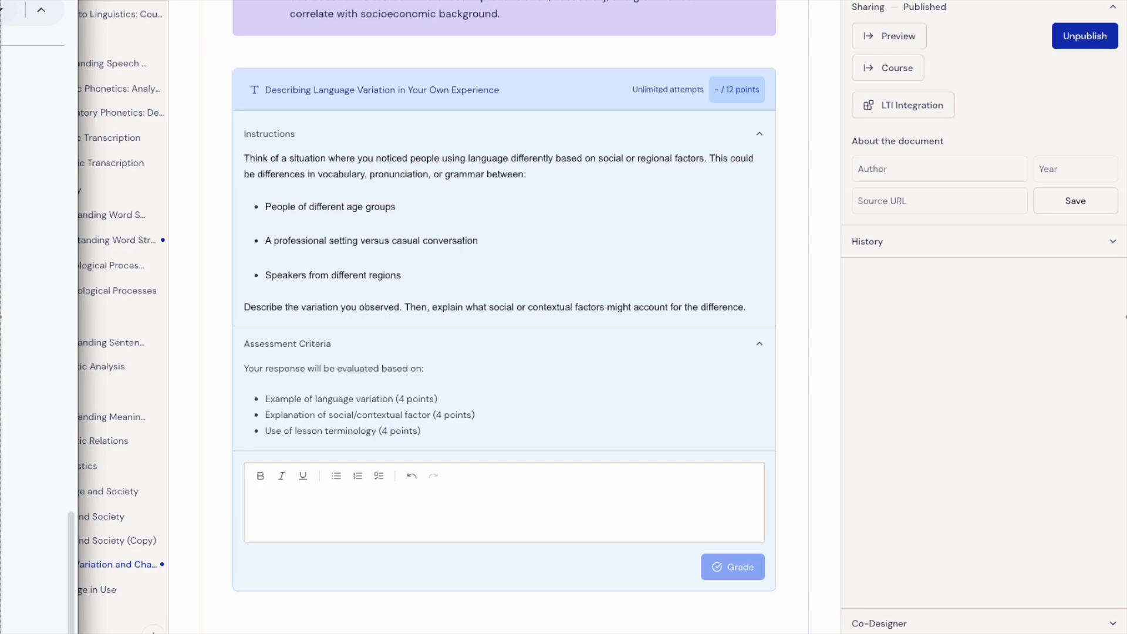
pyautogui.click(278, 500)
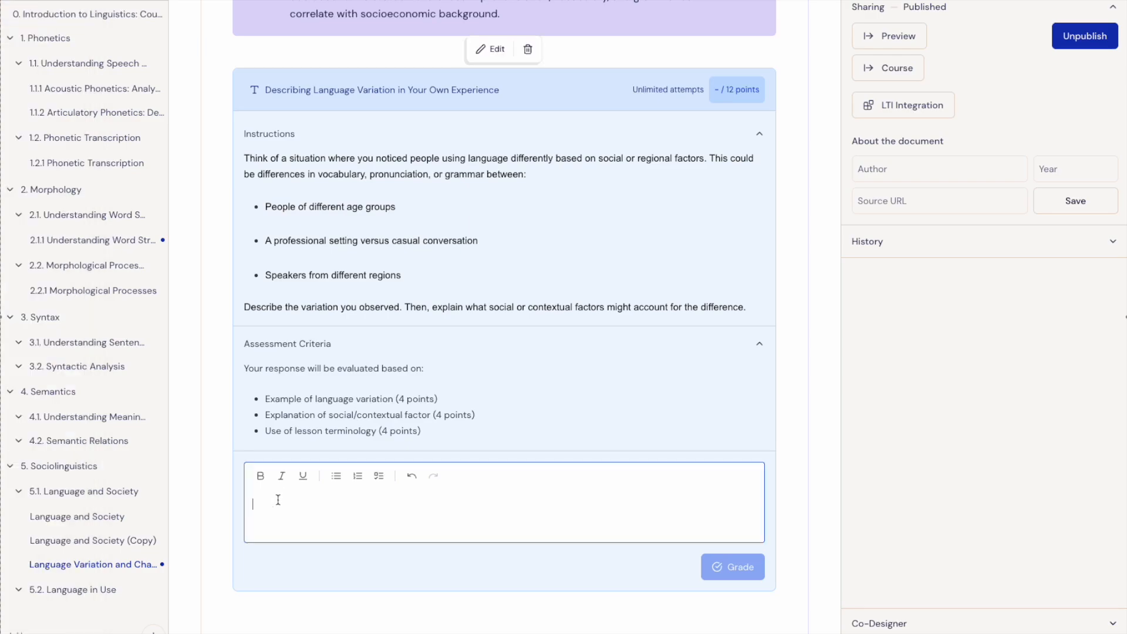
pyautogui.write('When I talk with my grandparents, they sometimes use words I don’t normally hear, like ‘icebox’ instead of ‘fridge.’ I usually just say ‘fridge.’ I think this is because they grew up in a different time period. It shows how age can affect the way people talk. It also makes me realize that some words go out of use while new ones come in.')
pyautogui.click(731, 584)
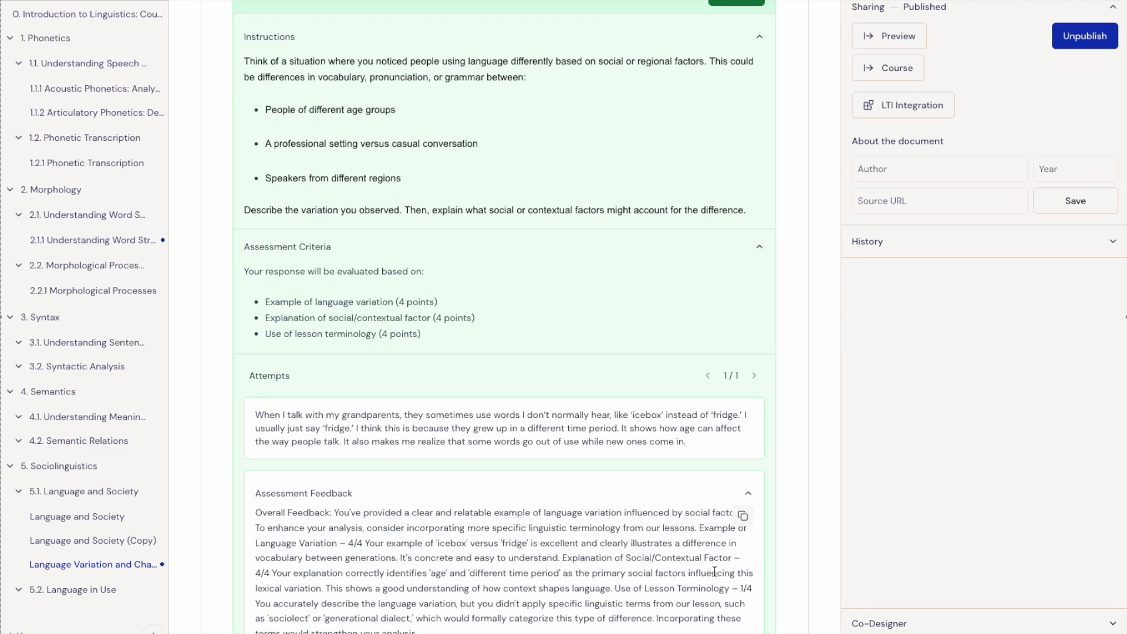
# Replace the word "Example" before "Output" in the Additional Context for AI with the sample 'icebox' answer and finish editing the activity.
pyautogui.scroll(-1, 719, 574)
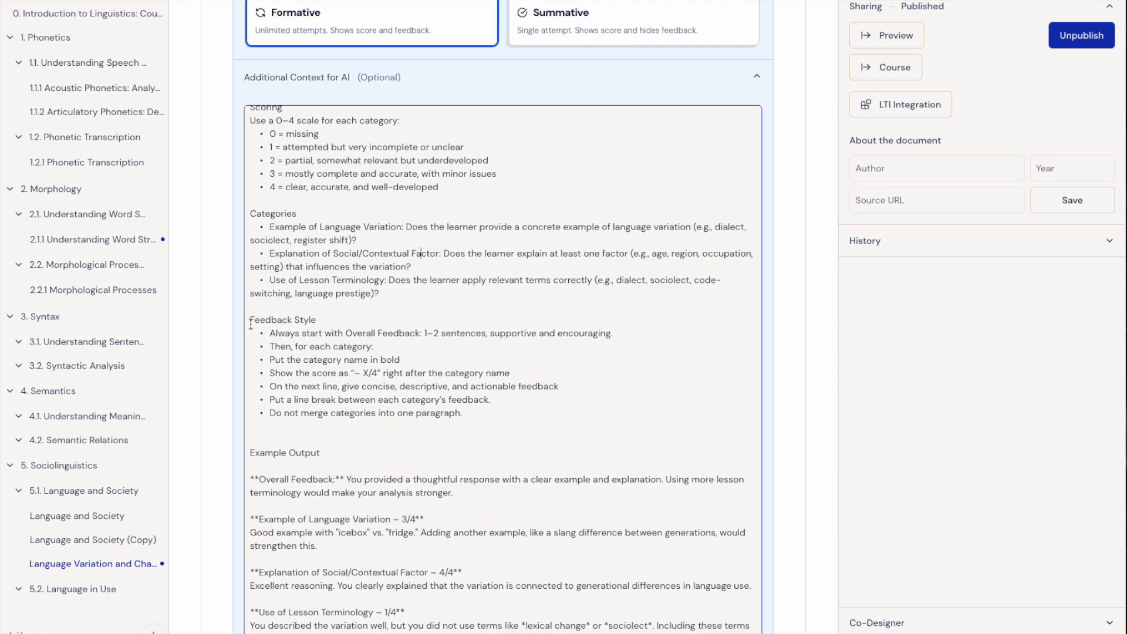
pyautogui.moveTo(251, 322); pyautogui.dragTo(499, 409)
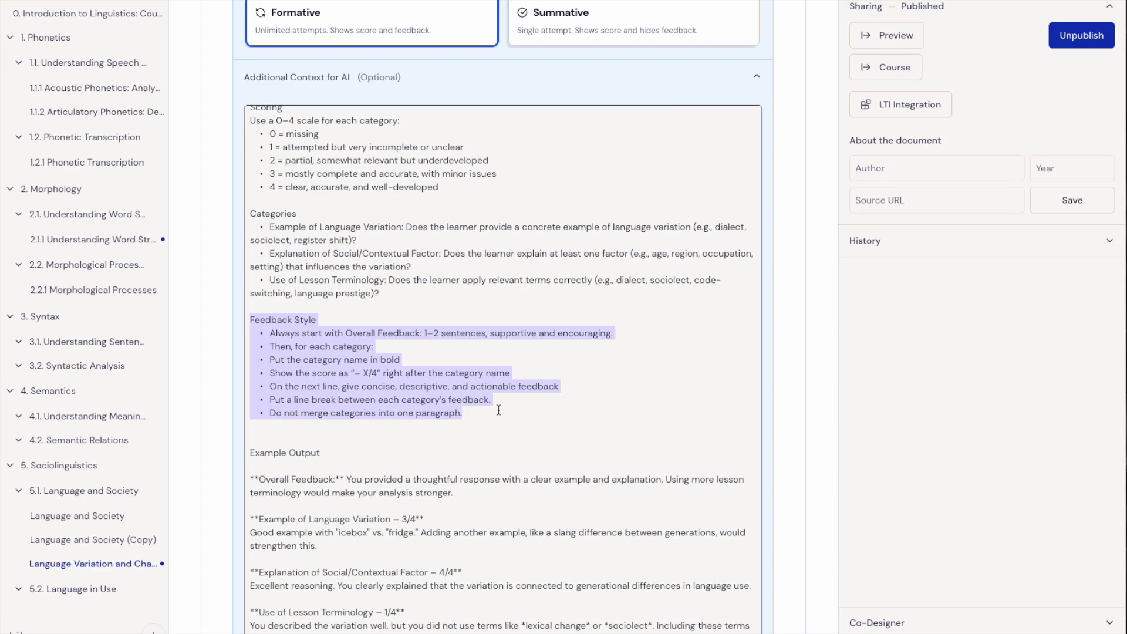
pyautogui.doubleClick(273, 452)
pyautogui.write('When I talk with my grandparents, they sometimes use words I don’t normally hear, like ‘icebox’ instead of ‘fridge.’ I usually just say ‘fridge.’ I think this is because they grew up in a different time period. It shows how age can affect the way people talk. It also makes me realize that some words go out of use while new ones come in.')
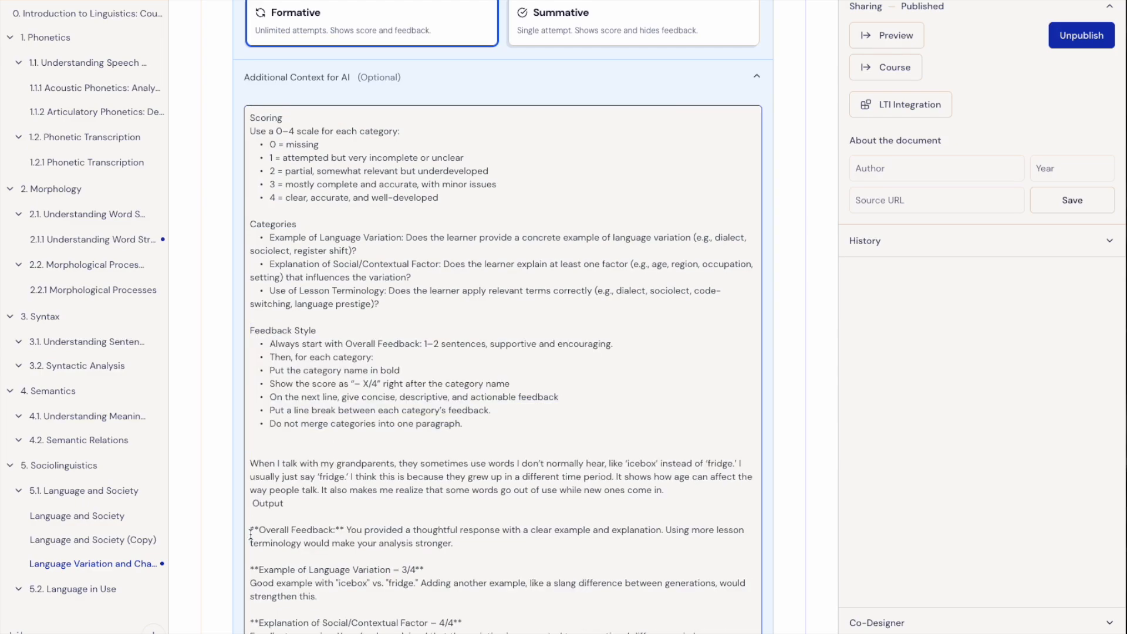
pyautogui.click(482, 44)
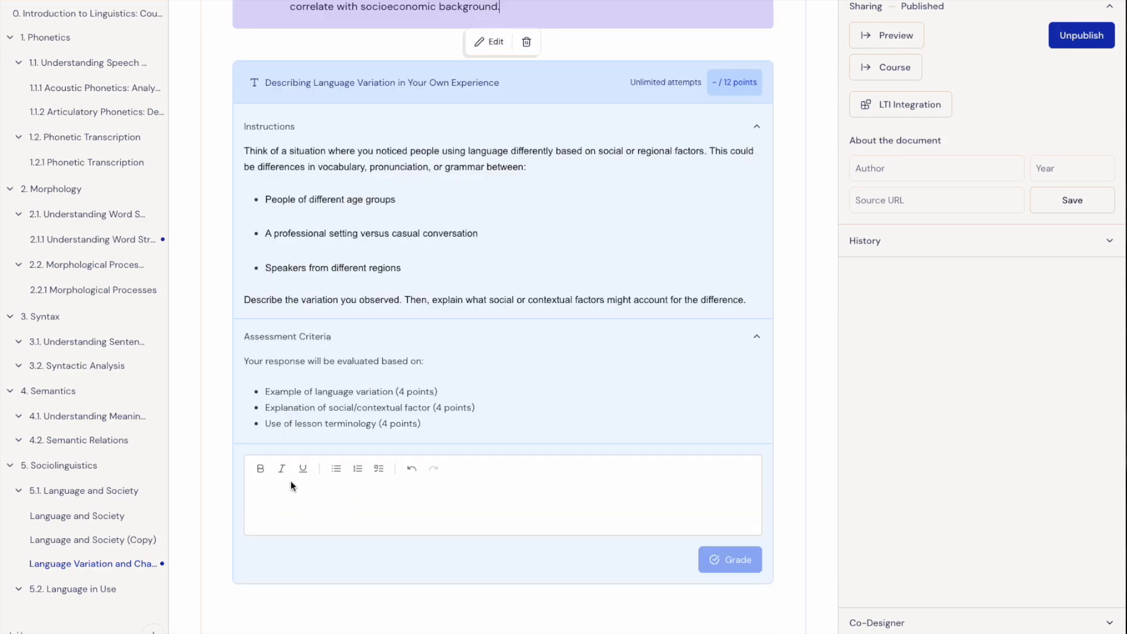
# Submit the sample student answer about 'icebox' and 'fridge' for grading again and compare its feedback with the first attempt's.
pyautogui.click(275, 502)
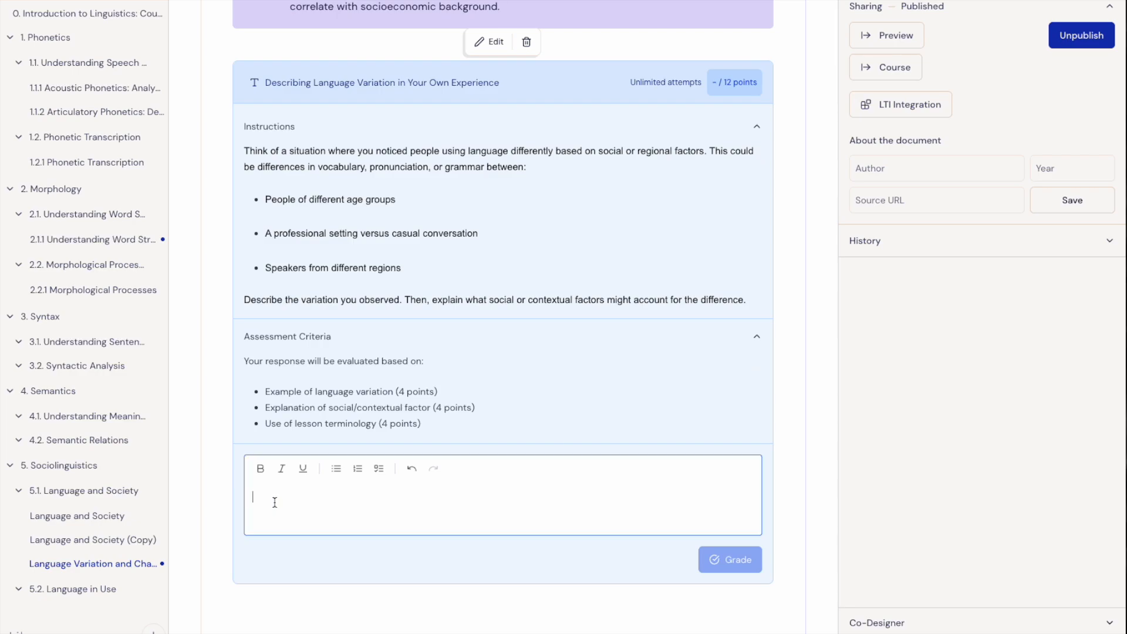
pyautogui.write('When I talk with my grandparents, they sometimes use words I don’t normally hear, like ‘icebox’ instead of ‘fridge.’ I usually just say ‘fridge.’ I think this is because they grew up in a different time period. It shows how age can affect the way people talk. It also makes me realize that some words go out of use while new ones come in.')
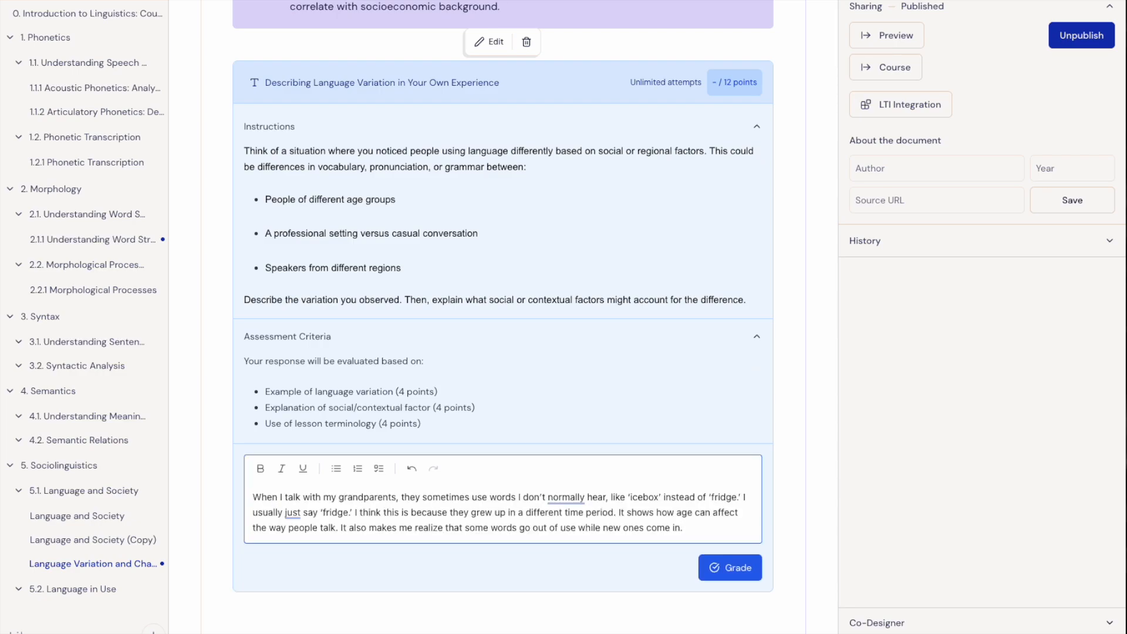
pyautogui.click(719, 567)
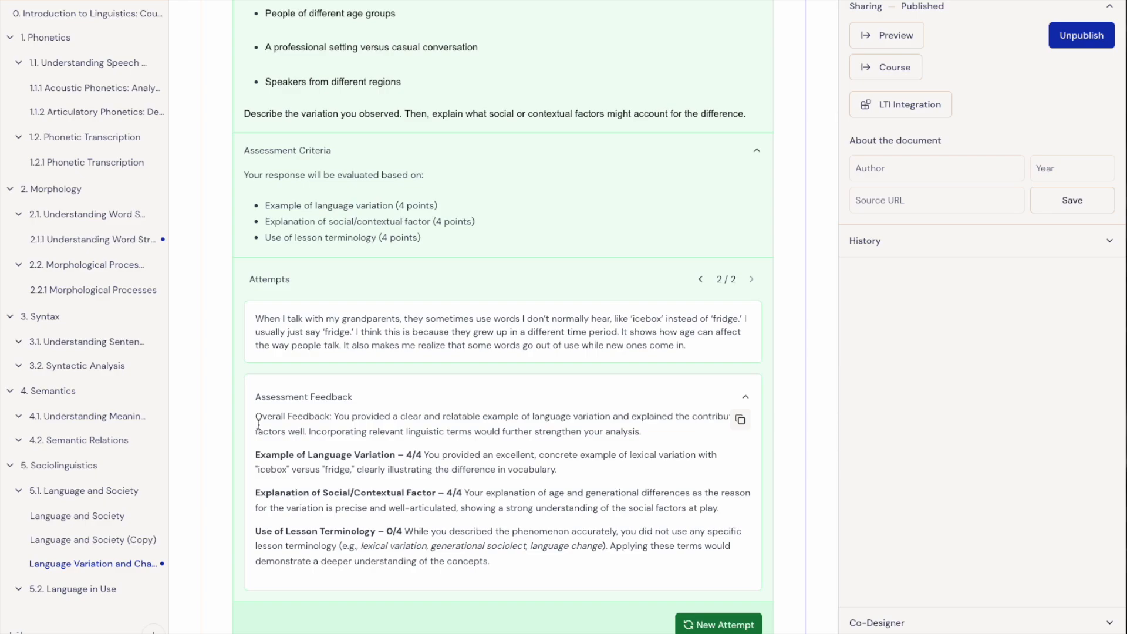
pyautogui.click(701, 280)
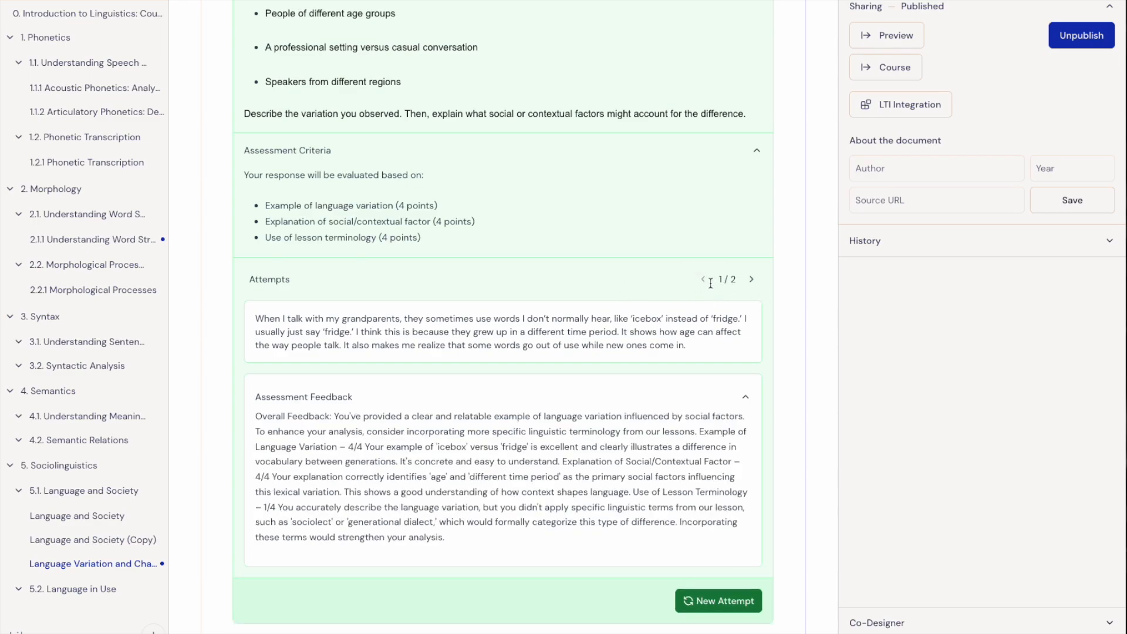
pyautogui.click(752, 281)
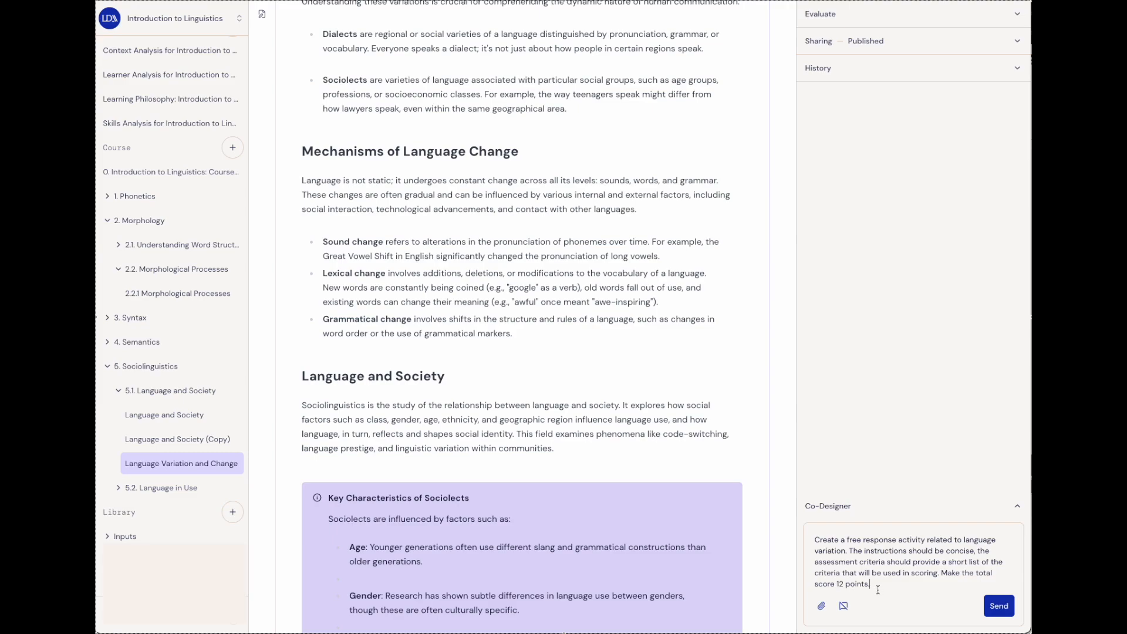
# Have the Co-Designer create a 12-point free response activity on language variation with concise instructions and a short criteria list, and accept it.
pyautogui.click(1000, 608)
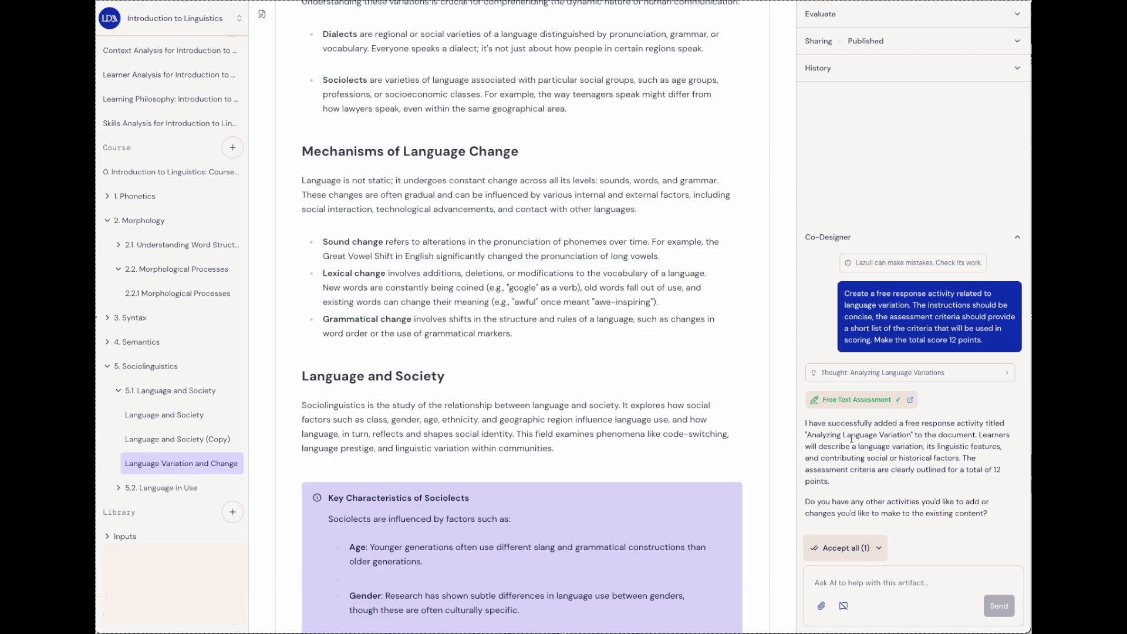
pyautogui.scroll(-4, 624, 475)
pyautogui.scroll(-11, 625, 476)
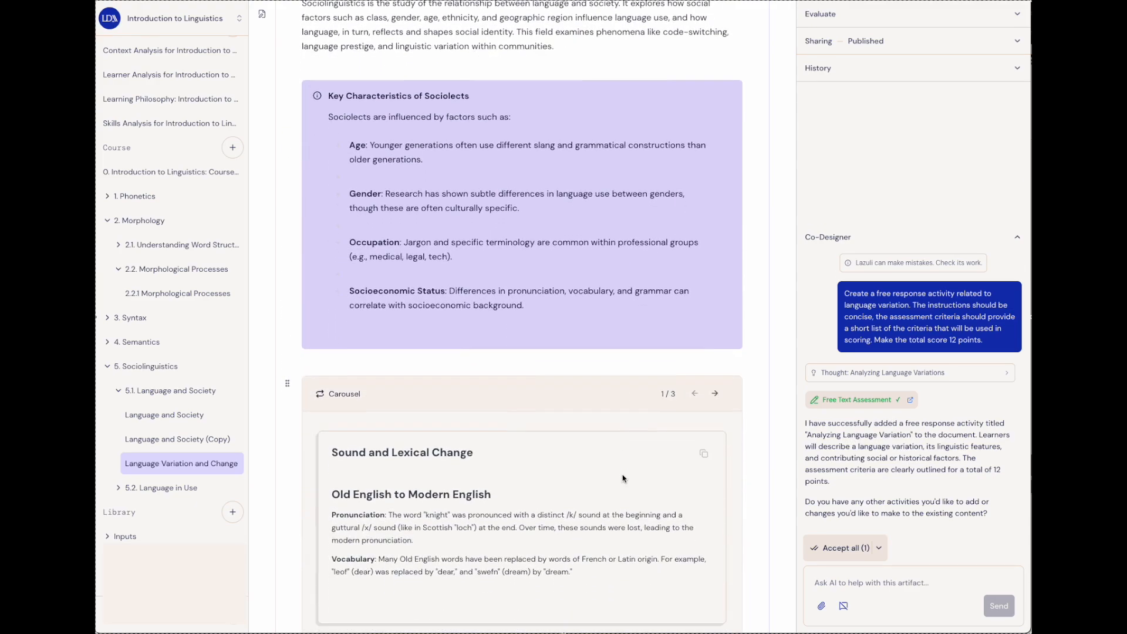
pyautogui.scroll(-8, 625, 479)
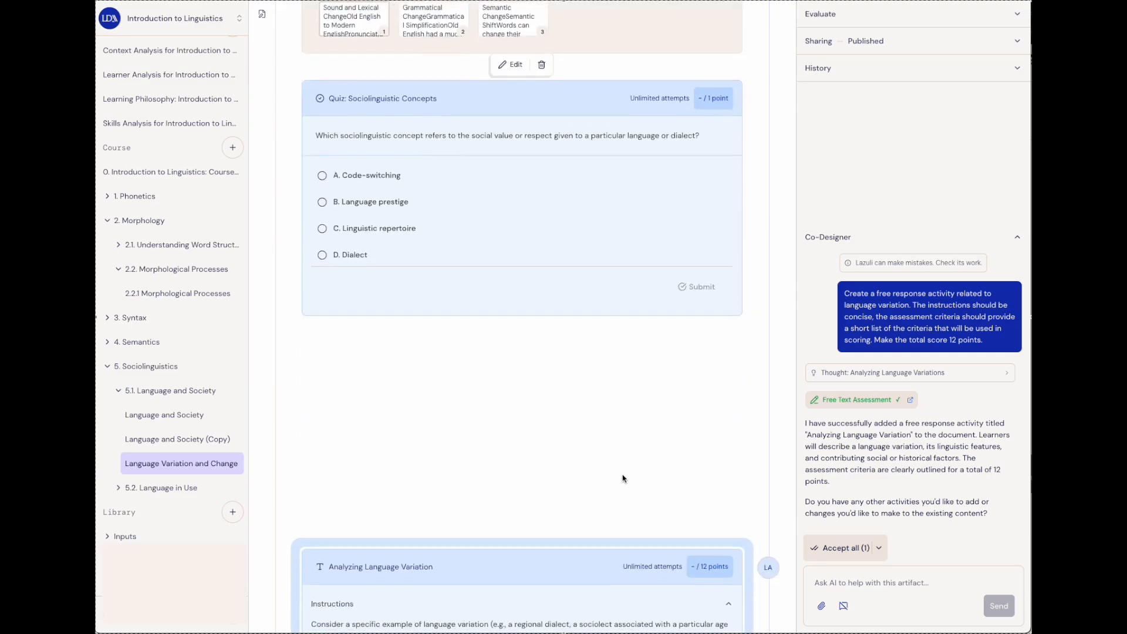
pyautogui.click(770, 284)
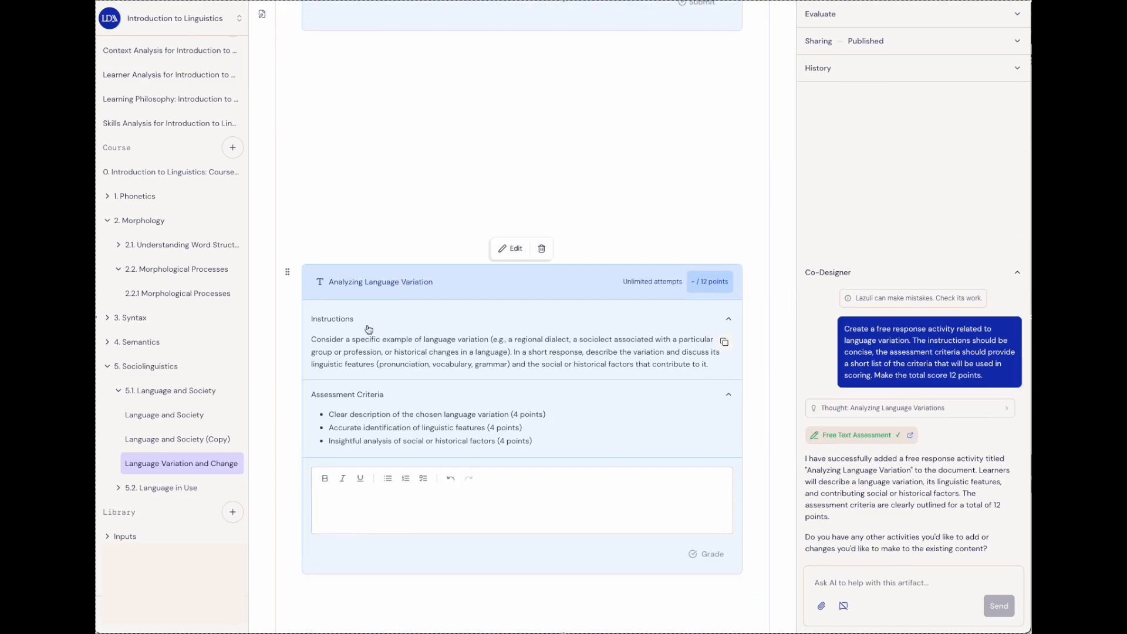
# Open the Analyzing Language Variation activity for editing, review its settings and expand the Additional Context for AI.
pyautogui.moveTo(313, 339)
pyautogui.click(505, 249)
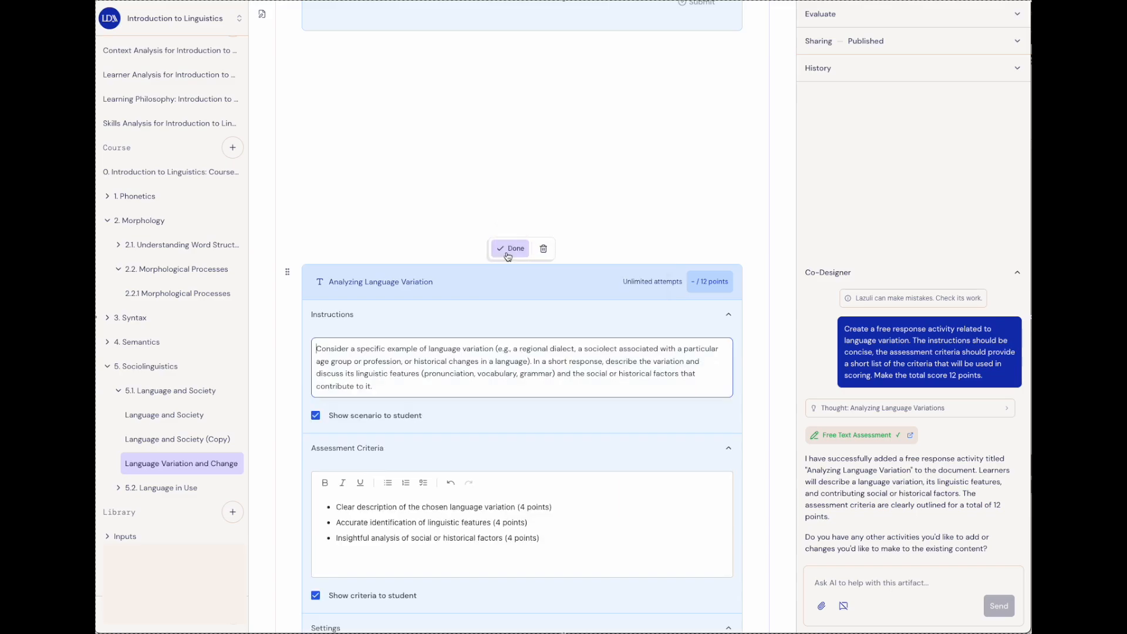
pyautogui.scroll(-4, 496, 384)
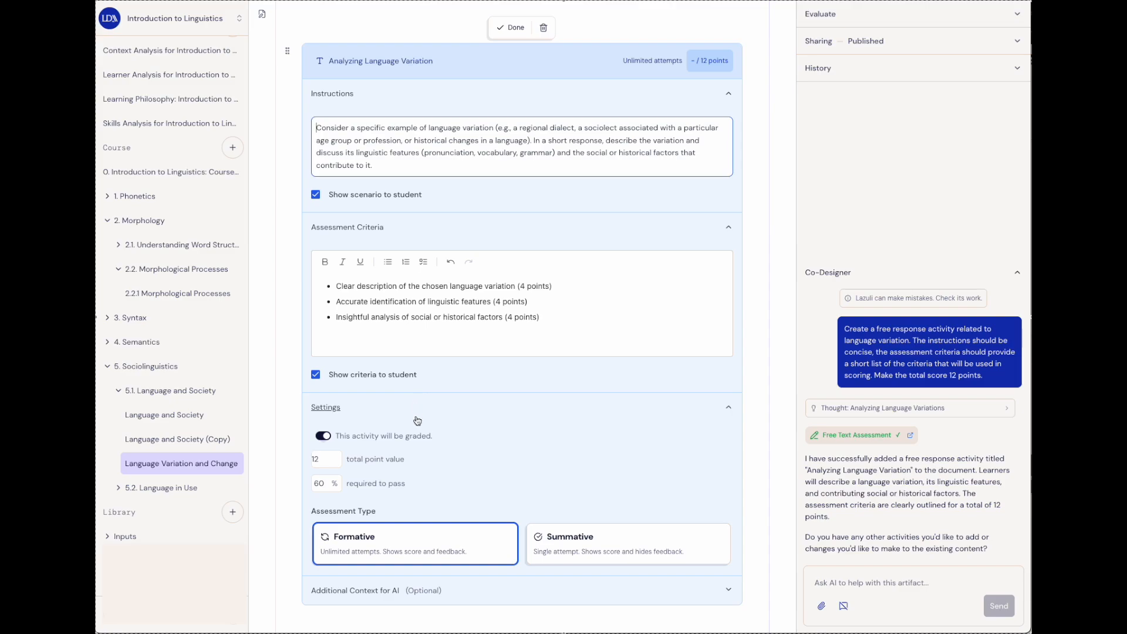
pyautogui.click(384, 590)
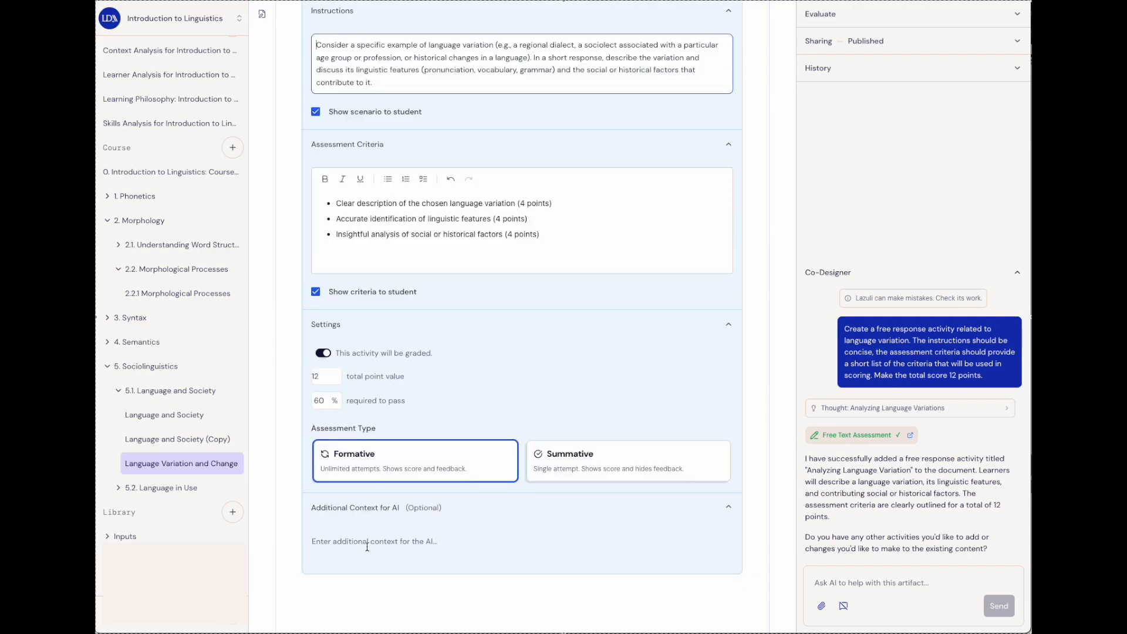